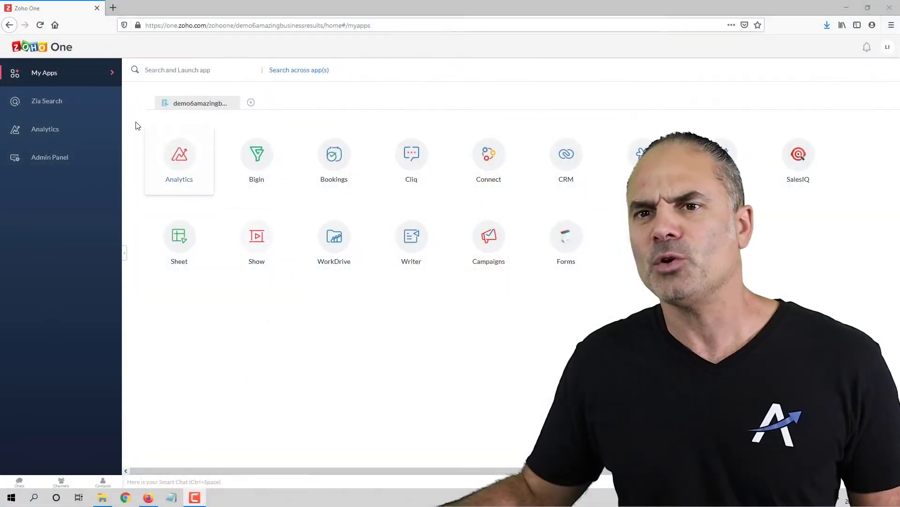
From the Admin Panel's Applications, start adding an application and list all Zoho apps.
{"action": "left_click", "coordinate": [56, 155]}
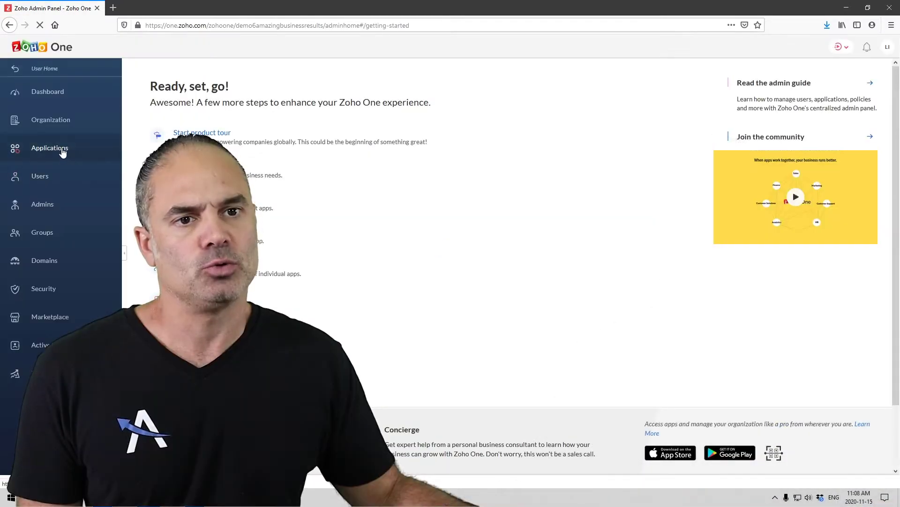
{"action": "left_click", "coordinate": [74, 160]}
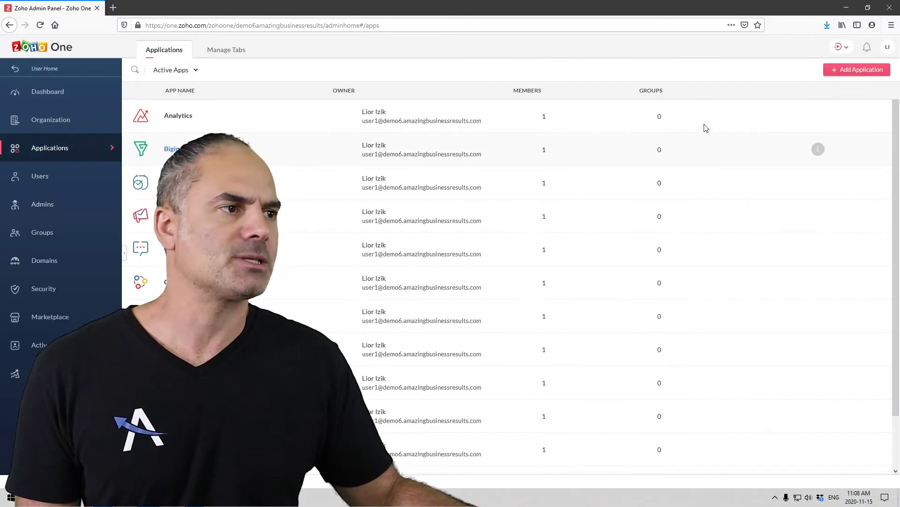
{"action": "left_click", "coordinate": [856, 69]}
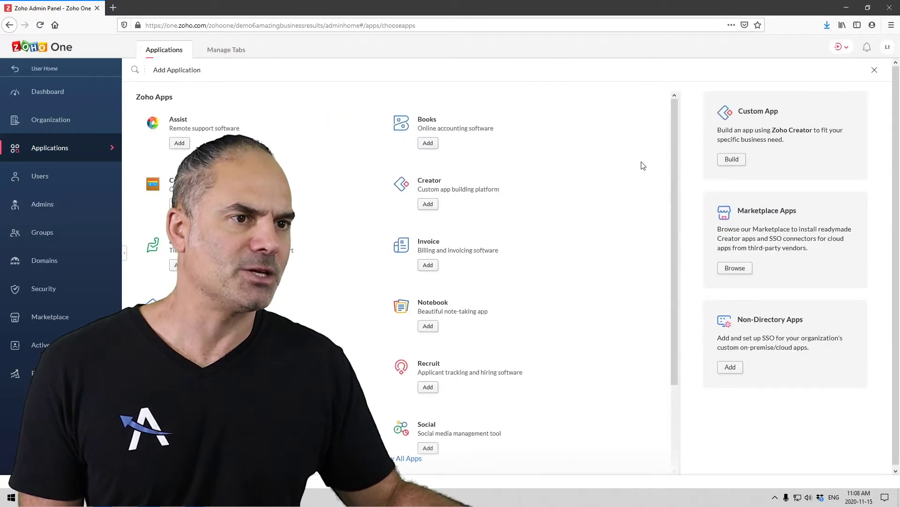
{"action": "scroll", "coordinate": [323, 222], "scroll_direction": "down", "scroll_amount": 2}
{"action": "scroll", "coordinate": [323, 222], "scroll_direction": "down", "scroll_amount": 1}
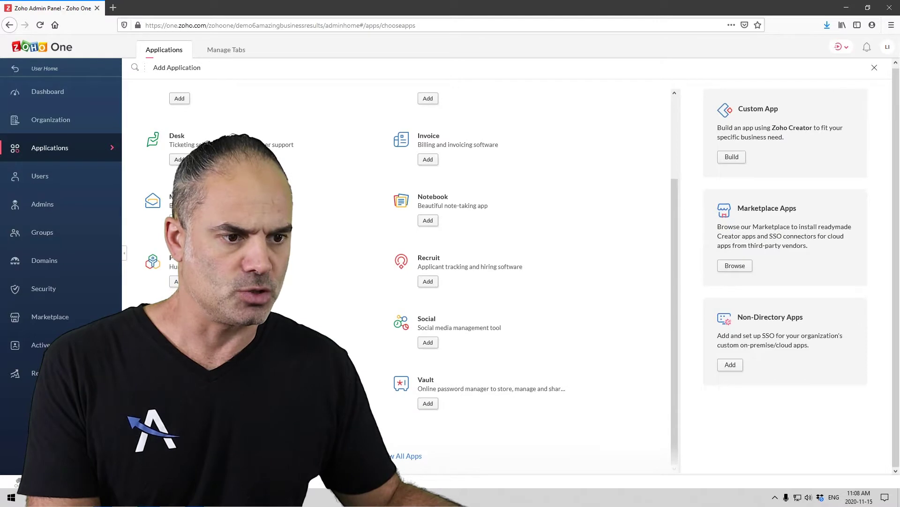
{"action": "left_click", "coordinate": [409, 456]}
Find ShowTime by searching 'showt', add it, and return to User Home.
{"action": "key", "text": "ctrl+f"}
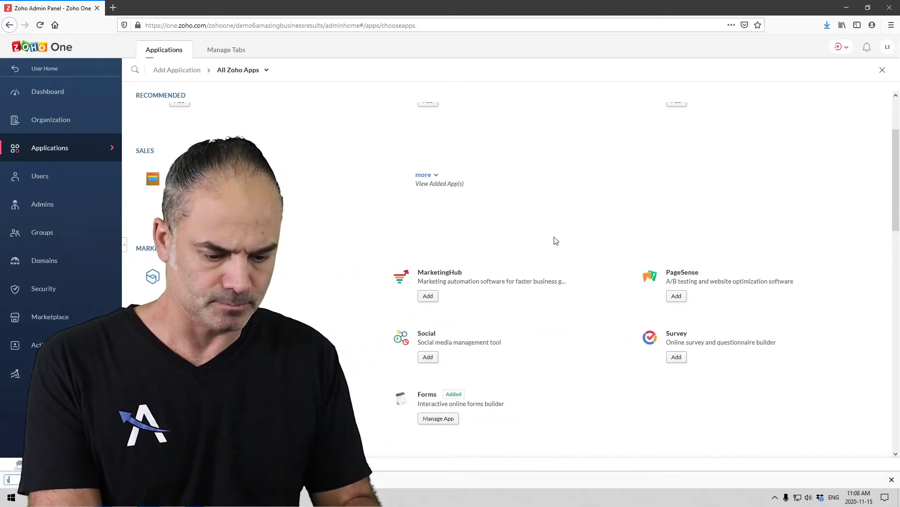
{"action": "type", "text": "showt"}
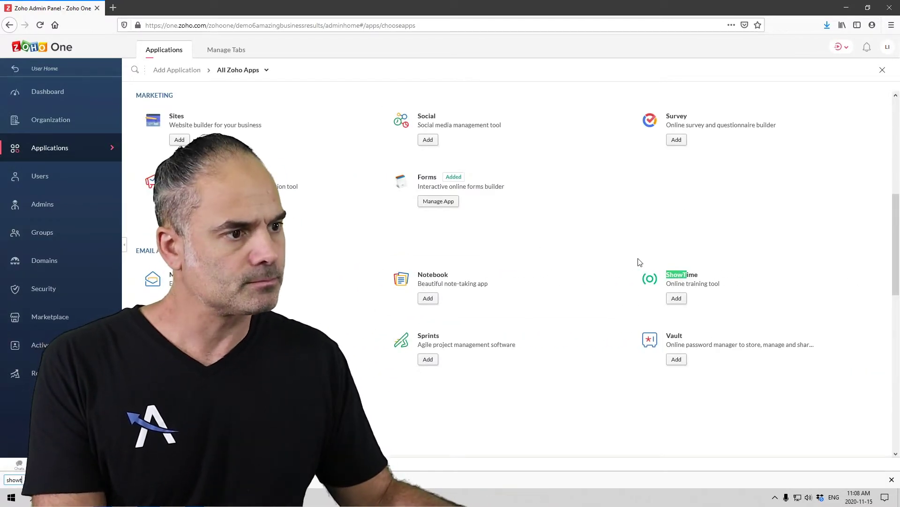
{"action": "left_click", "coordinate": [681, 301]}
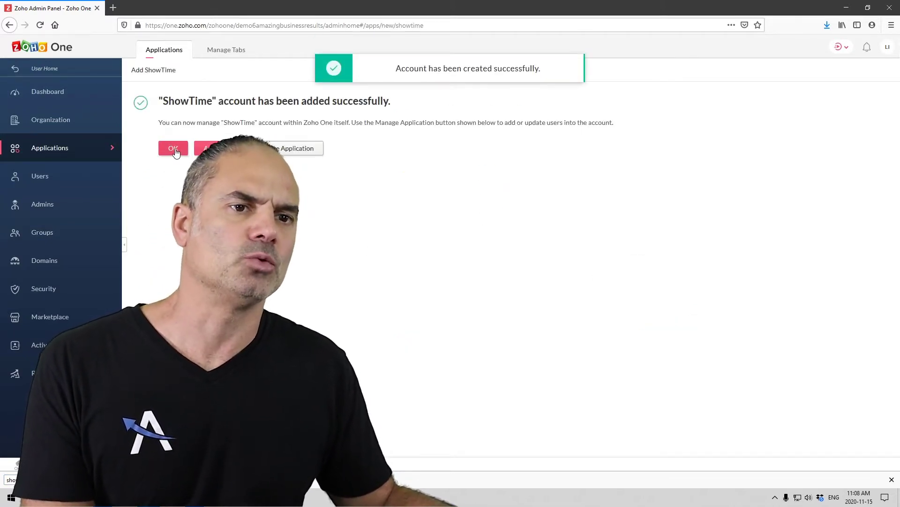
{"action": "left_click", "coordinate": [176, 149]}
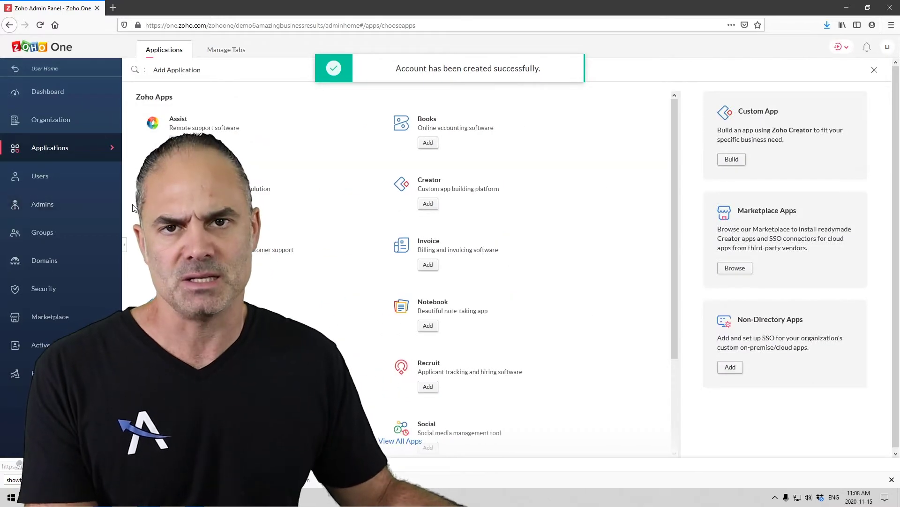
{"action": "left_click", "coordinate": [49, 69]}
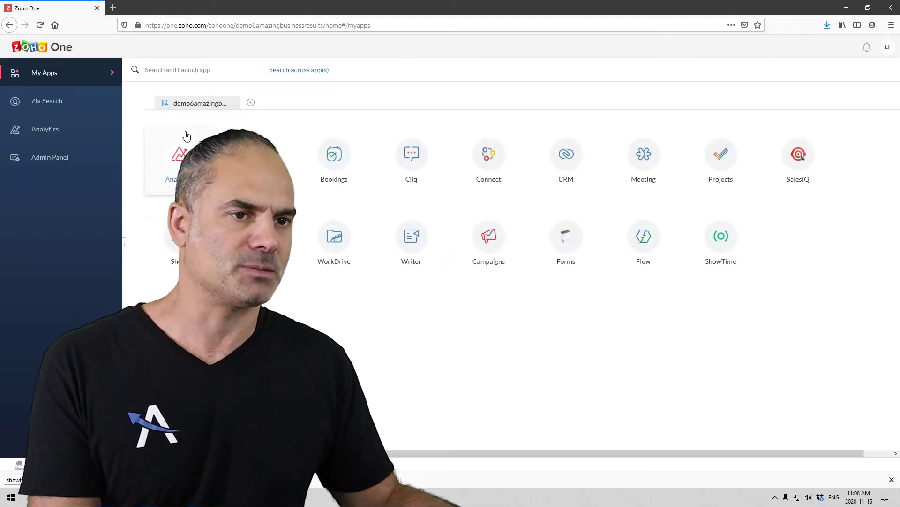
Launch ShowTime from My Apps, glance at the Library, then view the empty Sessions list.
{"action": "left_click", "coordinate": [720, 239]}
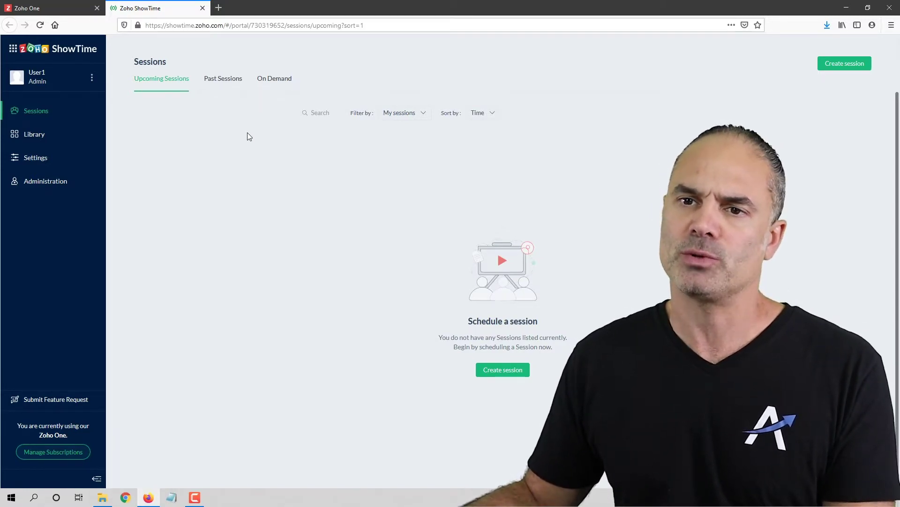
{"action": "left_click", "coordinate": [40, 140]}
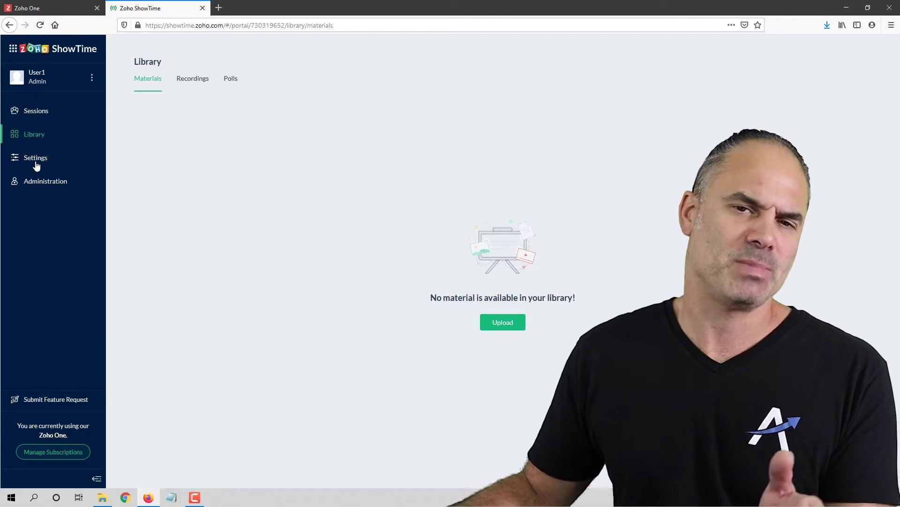
{"action": "left_click", "coordinate": [36, 113]}
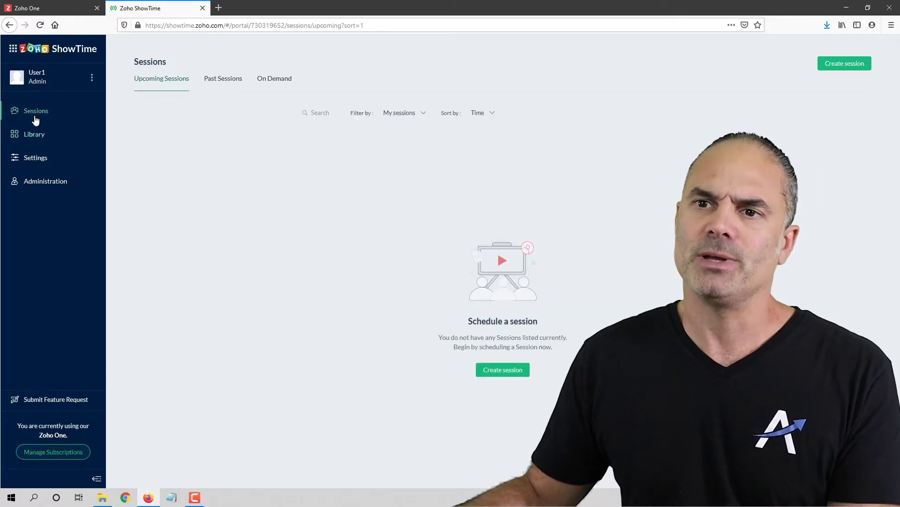
Start a new Remote Session named 'Helping my clients - Nov 15 2020'.
{"action": "left_click", "coordinate": [500, 370]}
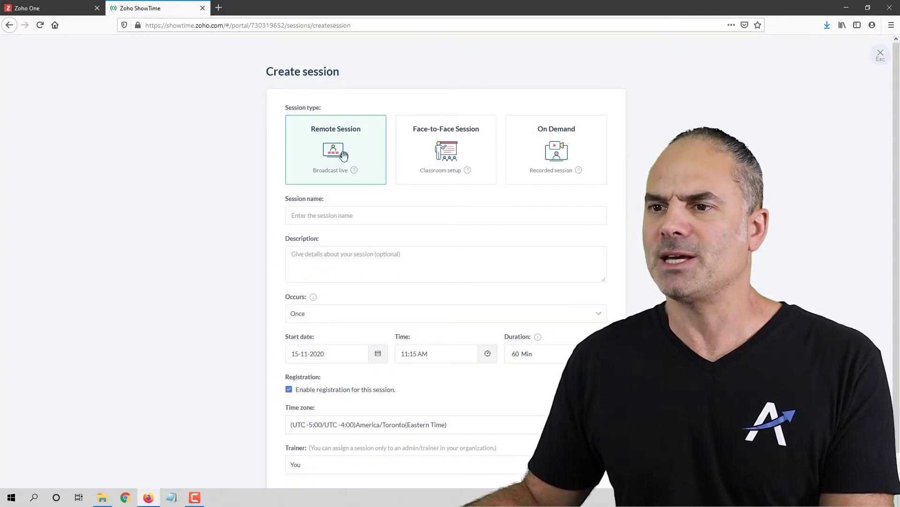
{"action": "left_click", "coordinate": [337, 215]}
{"action": "type", "text": "Helping my clients - Nov 15 2020"}
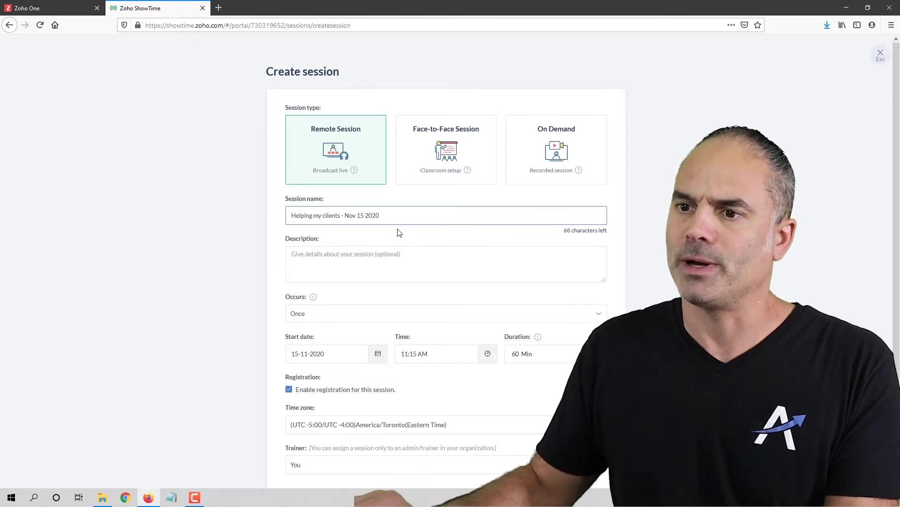
{"action": "left_click", "coordinate": [381, 255]}
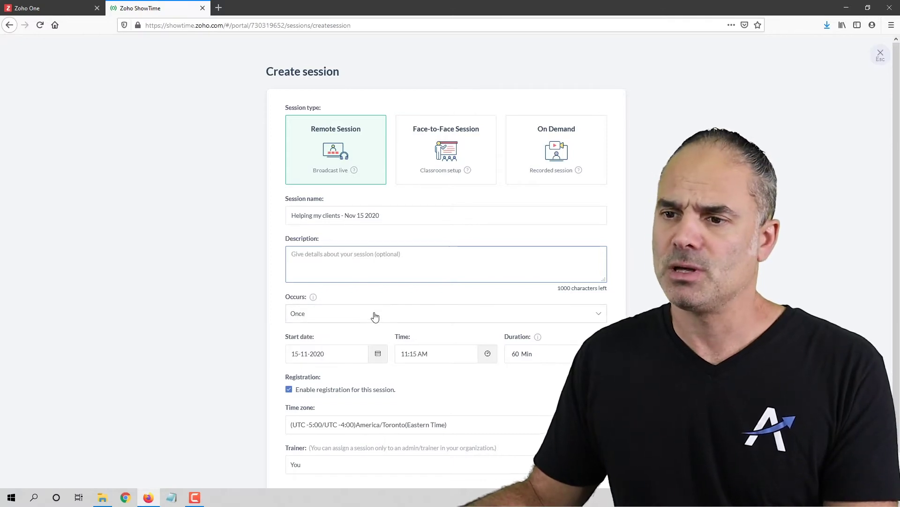
Switch the session's recurrence to Weekly, then back to Once.
{"action": "scroll", "coordinate": [355, 297], "scroll_direction": "down", "scroll_amount": 1}
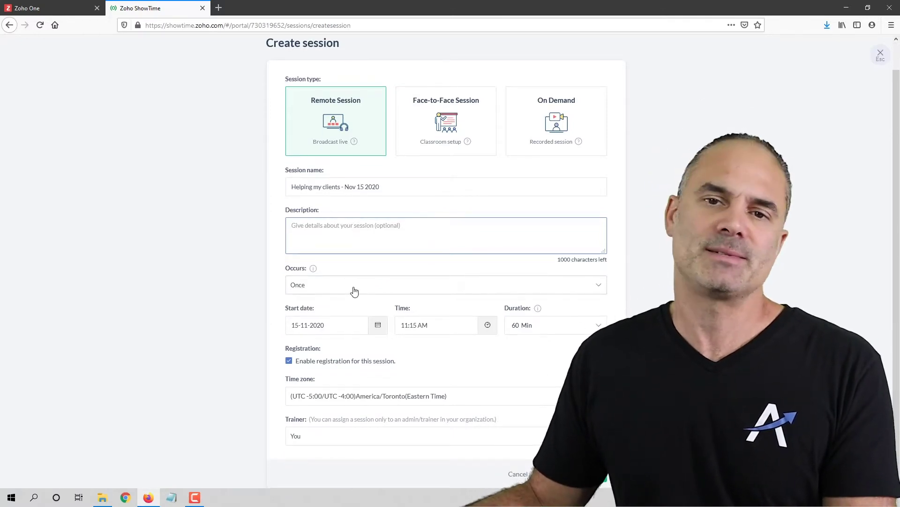
{"action": "left_click", "coordinate": [323, 291]}
{"action": "left_click", "coordinate": [311, 338]}
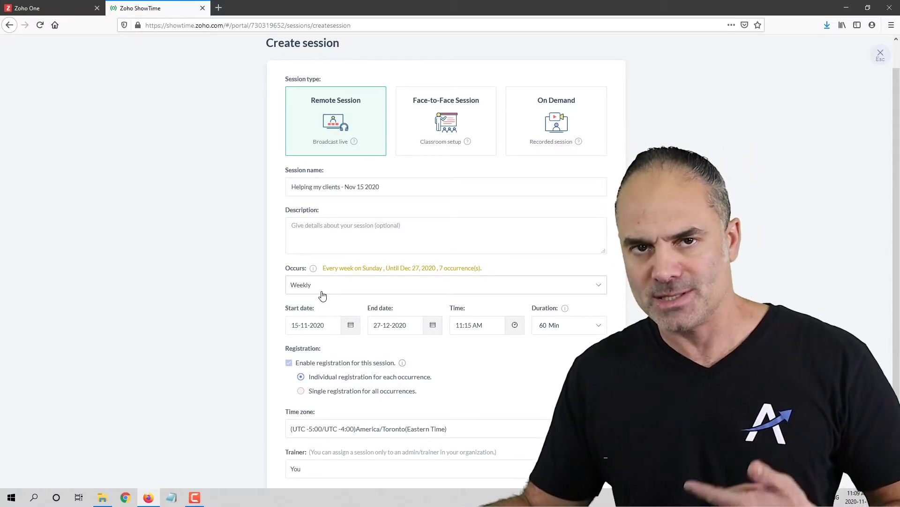
{"action": "left_click", "coordinate": [322, 293]}
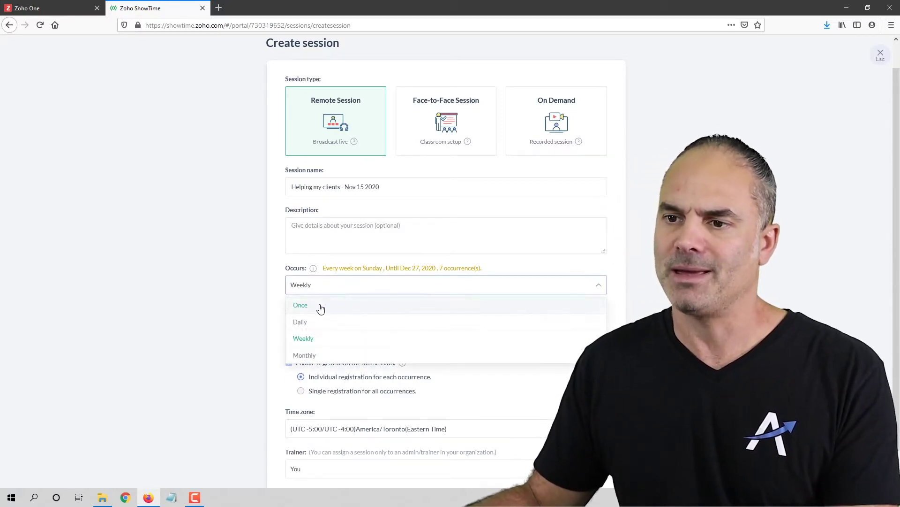
{"action": "left_click", "coordinate": [321, 307]}
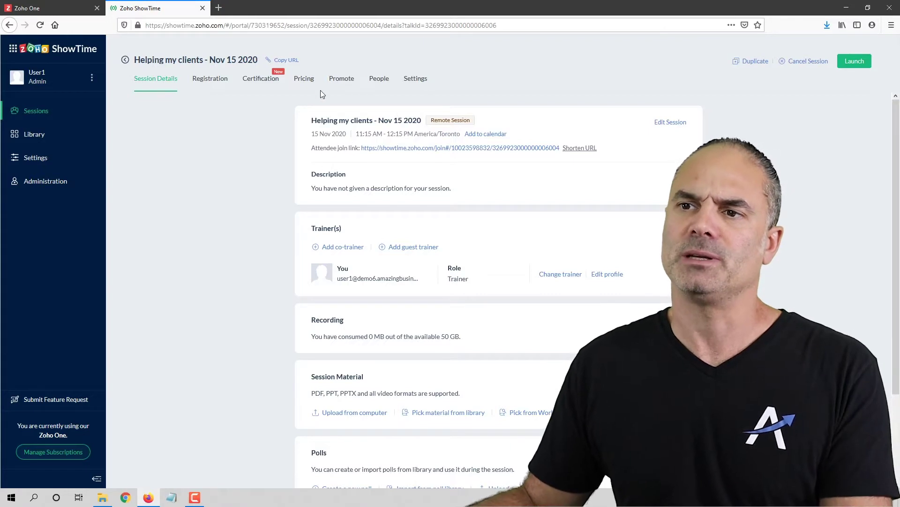
{"action": "left_click", "coordinate": [306, 79]}
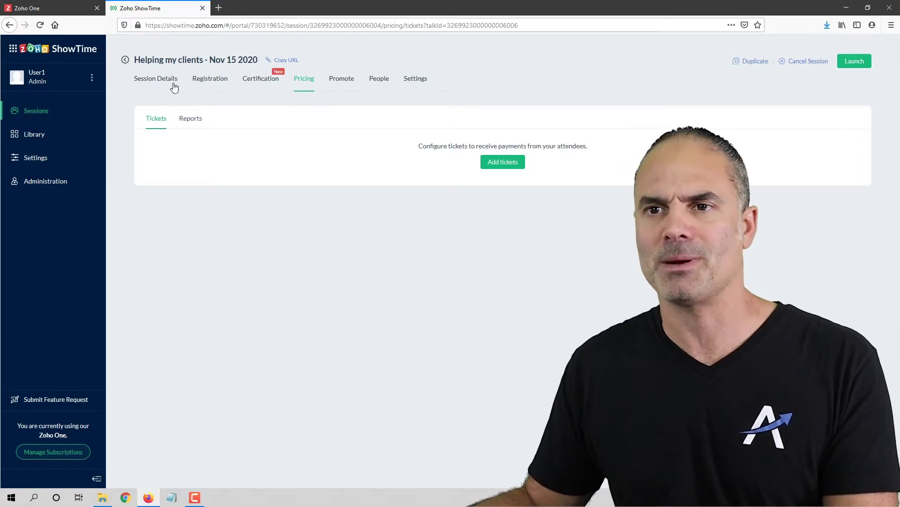
{"action": "left_click", "coordinate": [155, 79]}
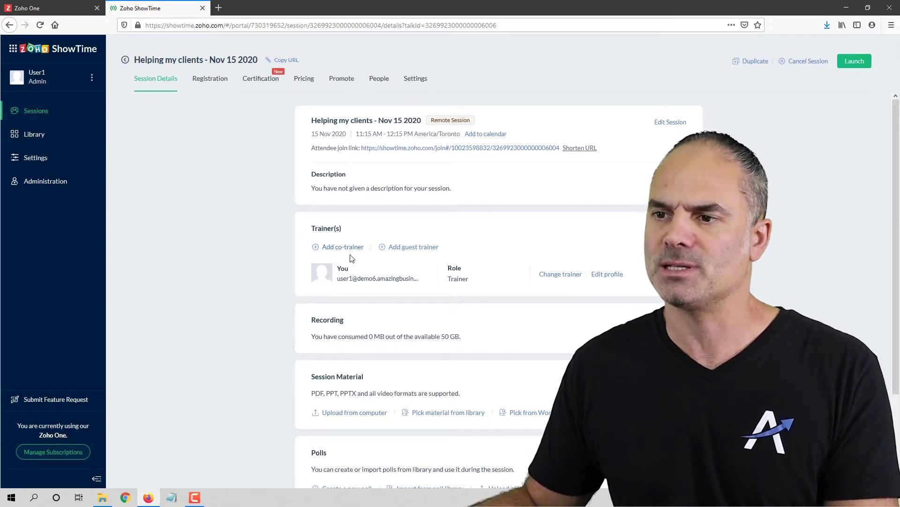
{"action": "scroll", "coordinate": [394, 235], "scroll_direction": "down", "scroll_amount": 2}
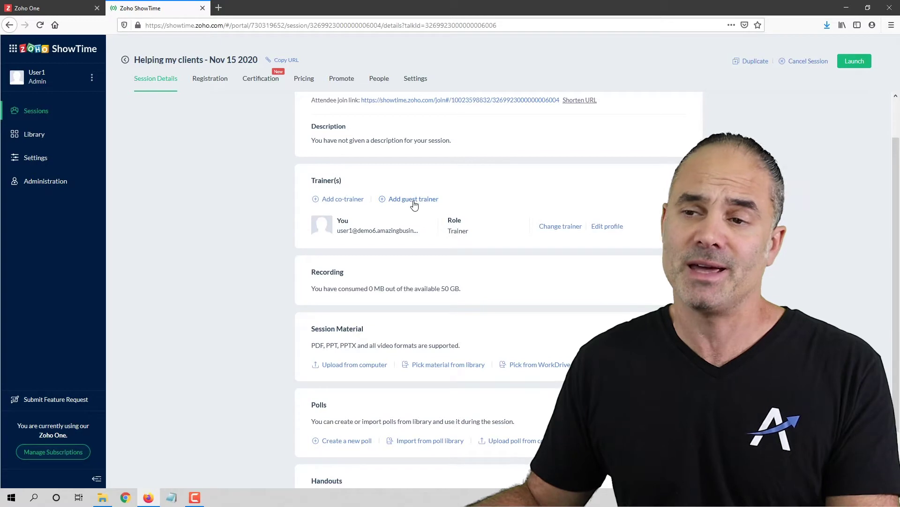
{"action": "scroll", "coordinate": [412, 225], "scroll_direction": "down", "scroll_amount": 2}
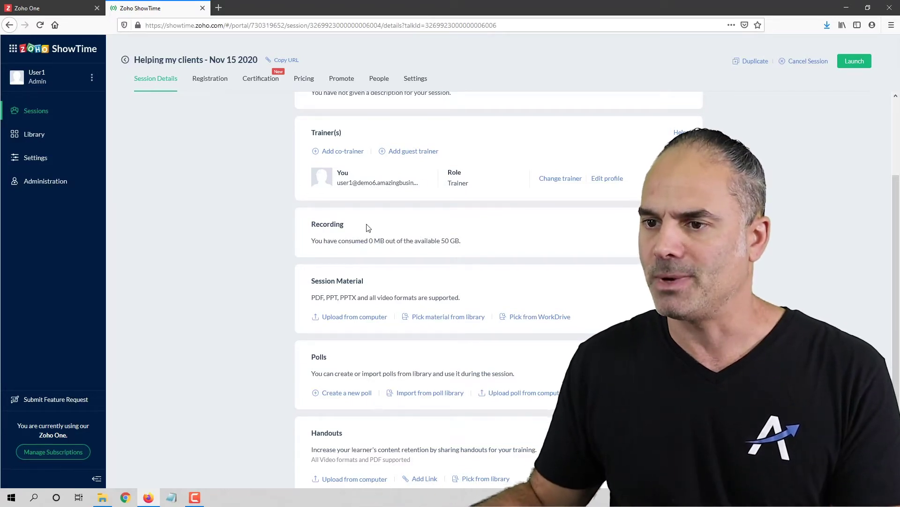
{"action": "scroll", "coordinate": [367, 227], "scroll_direction": "down", "scroll_amount": 1}
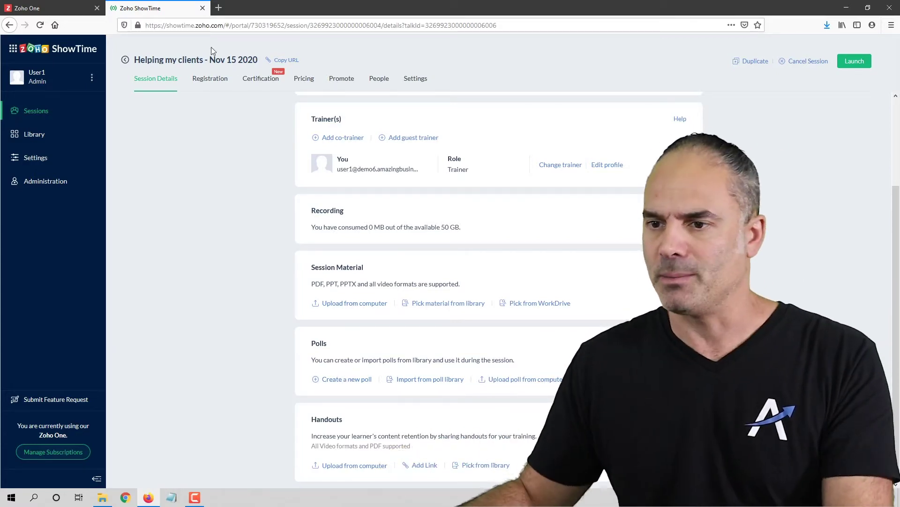
Upload the videoplayback video from Downloads as session material.
{"action": "left_click", "coordinate": [366, 307]}
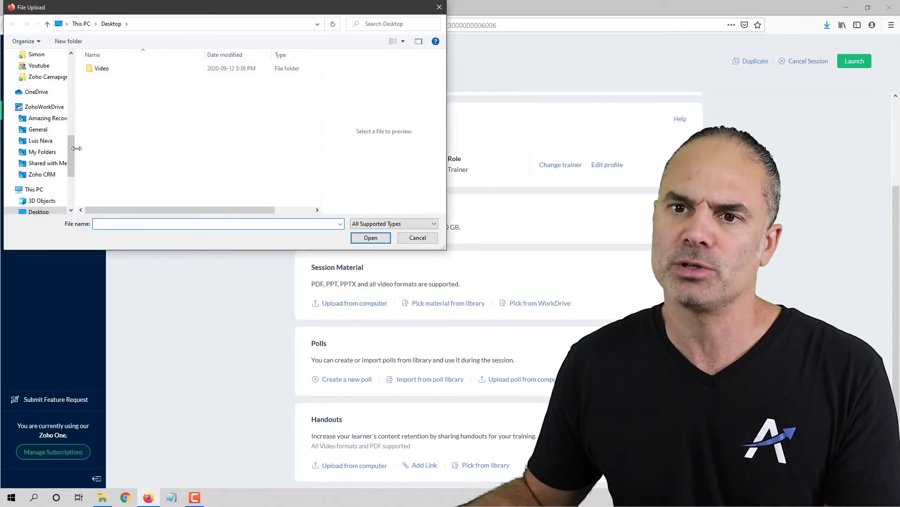
{"action": "scroll", "coordinate": [75, 112], "scroll_direction": "down", "scroll_amount": 5}
{"action": "scroll", "coordinate": [75, 107], "scroll_direction": "up", "scroll_amount": 5}
{"action": "left_click", "coordinate": [38, 91]}
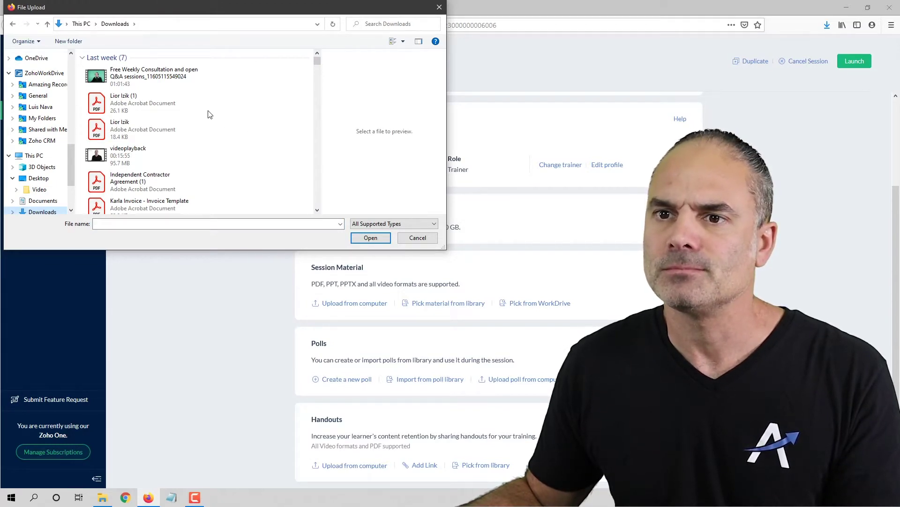
{"action": "left_click", "coordinate": [150, 159]}
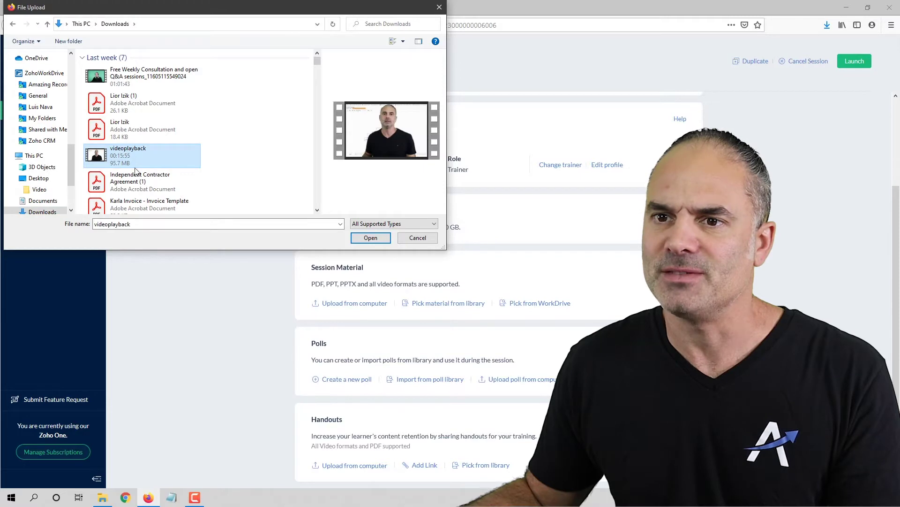
{"action": "left_click", "coordinate": [371, 237]}
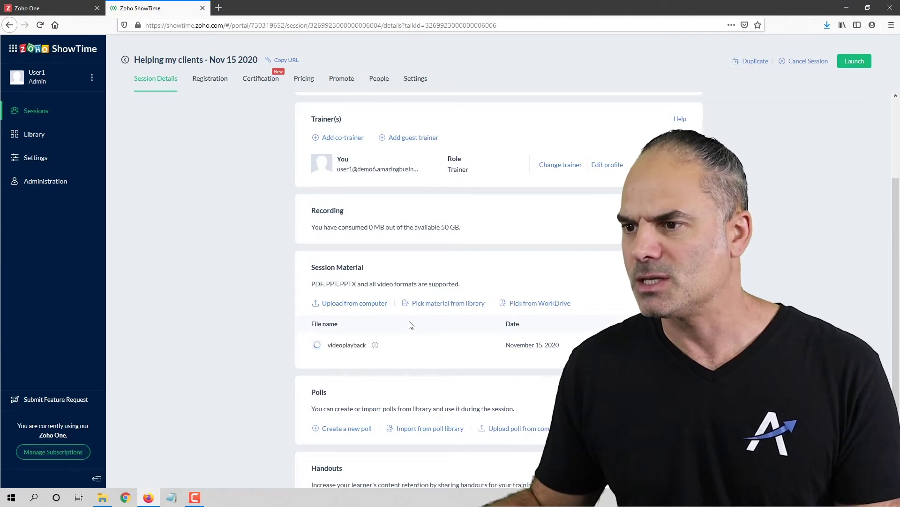
{"action": "mouse_move", "coordinate": [375, 346]}
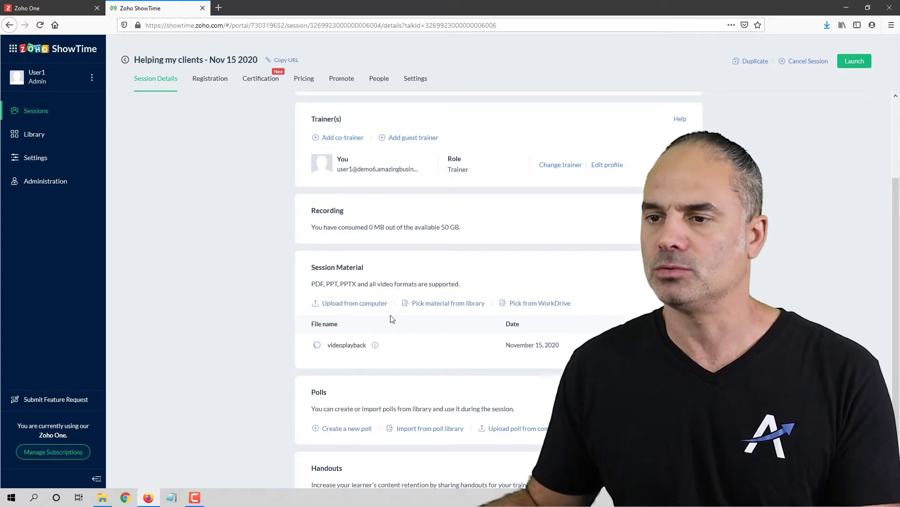
{"action": "scroll", "coordinate": [395, 305], "scroll_direction": "down", "scroll_amount": 2}
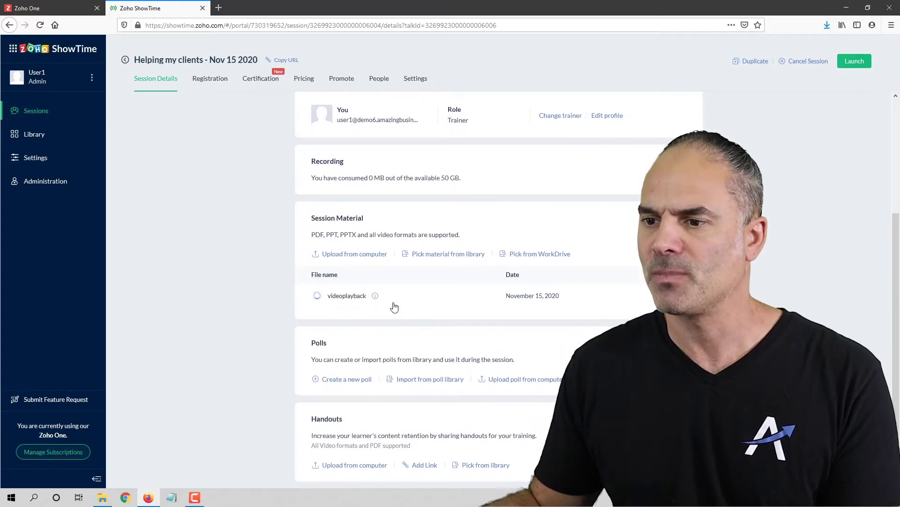
Create a 5-star rating poll 'are you happy?' with ends labelled No and Yes.
{"action": "left_click", "coordinate": [350, 379]}
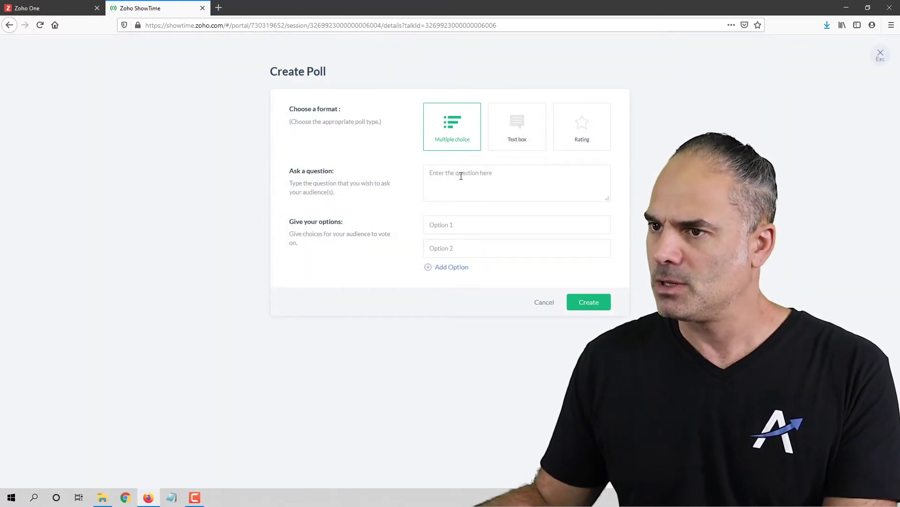
{"action": "left_click", "coordinate": [471, 185]}
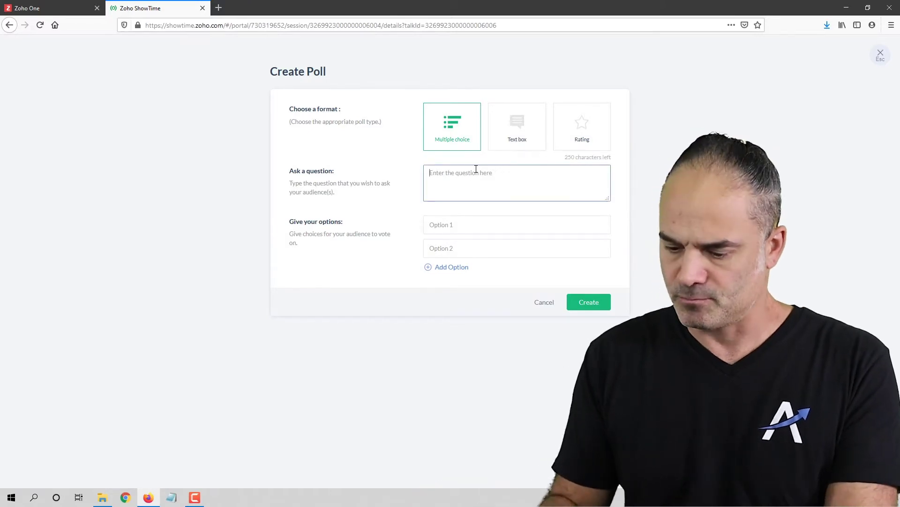
{"action": "left_click", "coordinate": [582, 126]}
{"action": "left_click", "coordinate": [489, 177]}
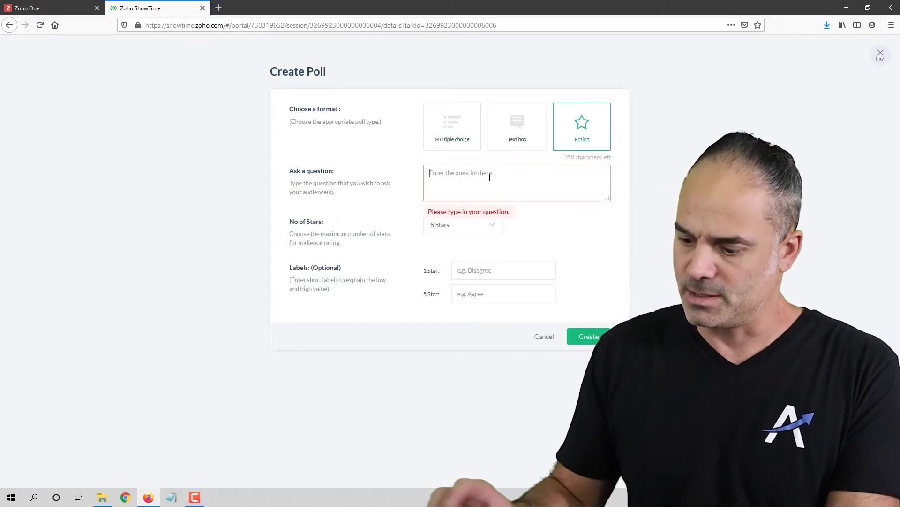
{"action": "type", "text": "are you happy?"}
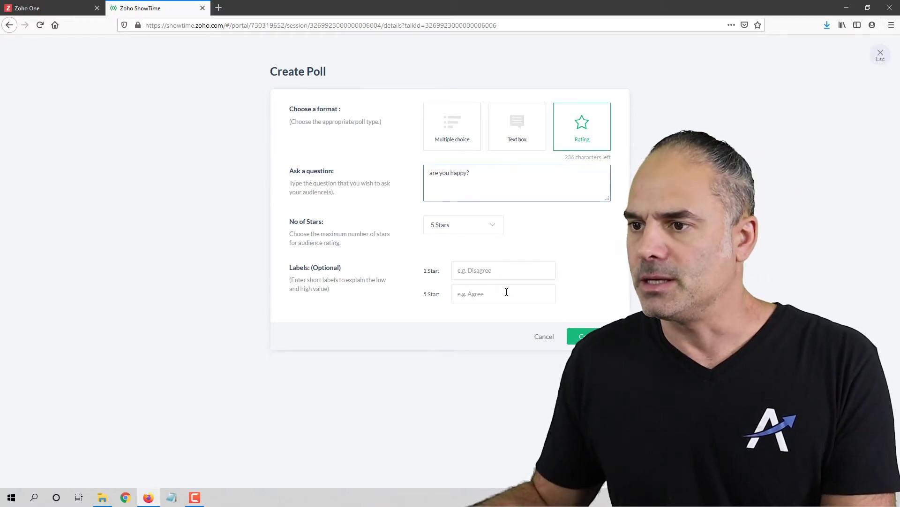
{"action": "left_click", "coordinate": [502, 272]}
{"action": "type", "text": "o"}
{"action": "key", "text": "Tab"}
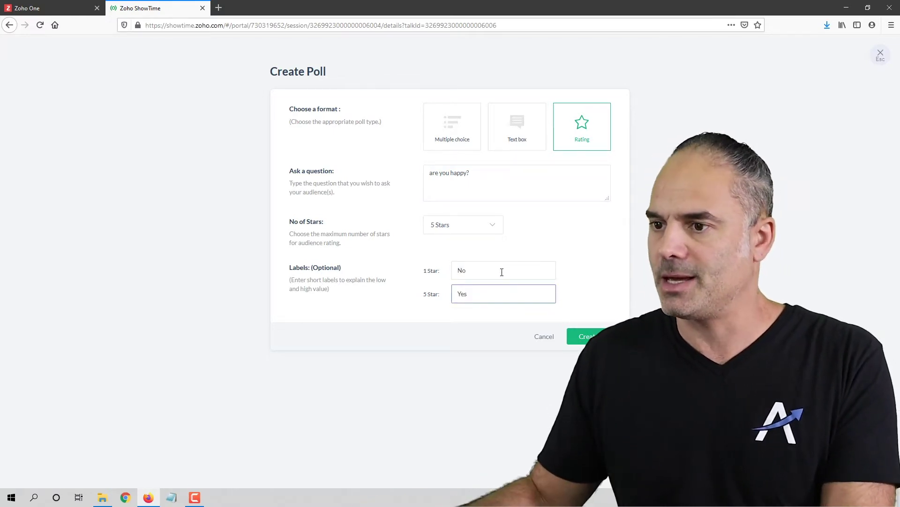
{"action": "left_click", "coordinate": [584, 336]}
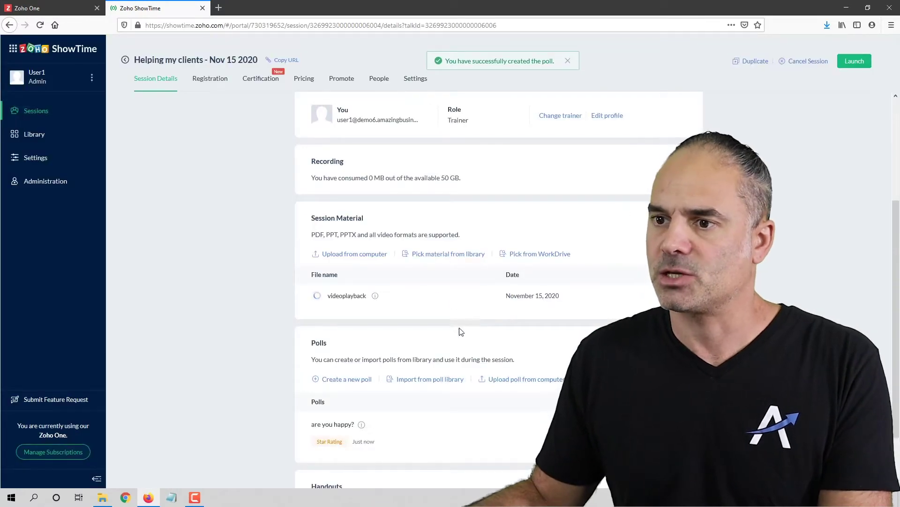
Upload the PDF from Downloads as a handout and open its preview.
{"action": "scroll", "coordinate": [437, 305], "scroll_direction": "down", "scroll_amount": 2}
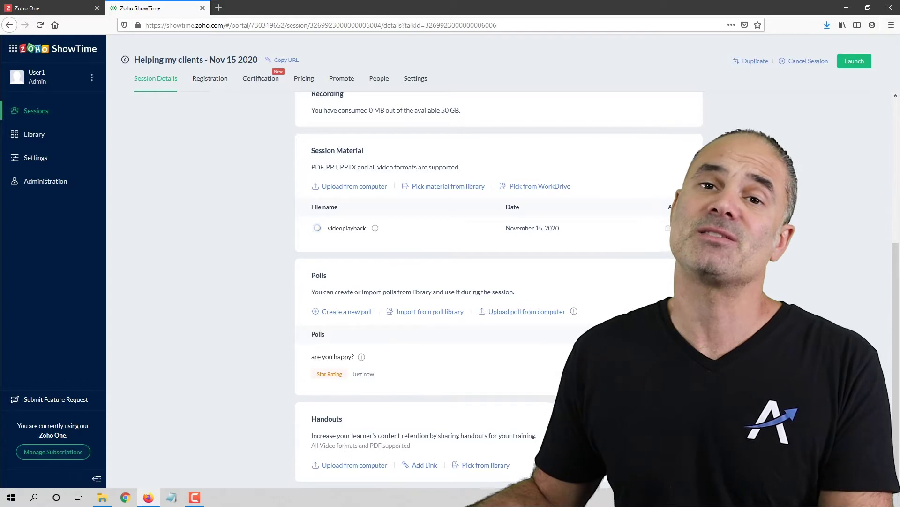
{"action": "left_click", "coordinate": [360, 465]}
{"action": "left_click", "coordinate": [155, 137]}
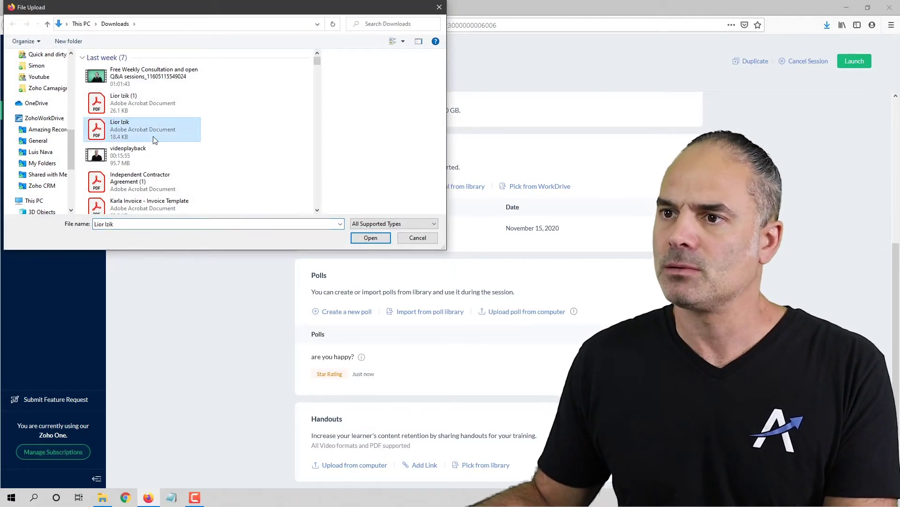
{"action": "left_click", "coordinate": [370, 238]}
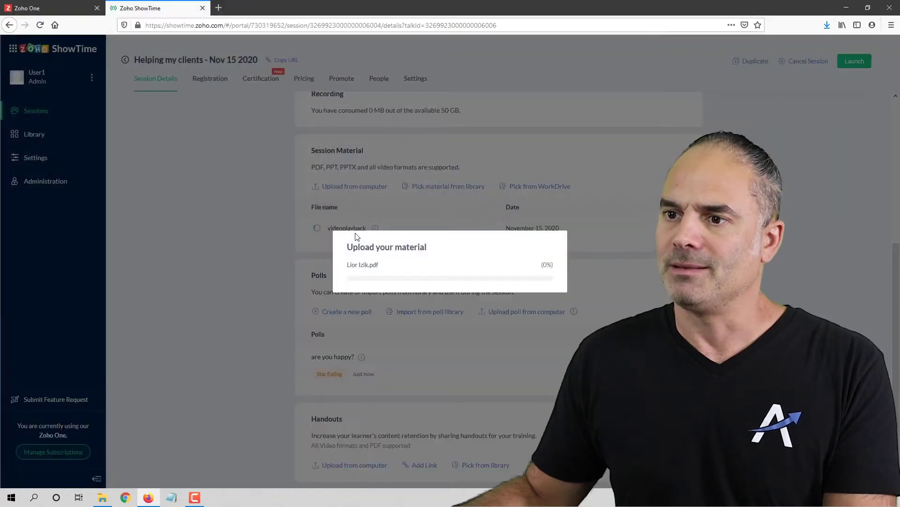
{"action": "scroll", "coordinate": [422, 339], "scroll_direction": "down", "scroll_amount": 1}
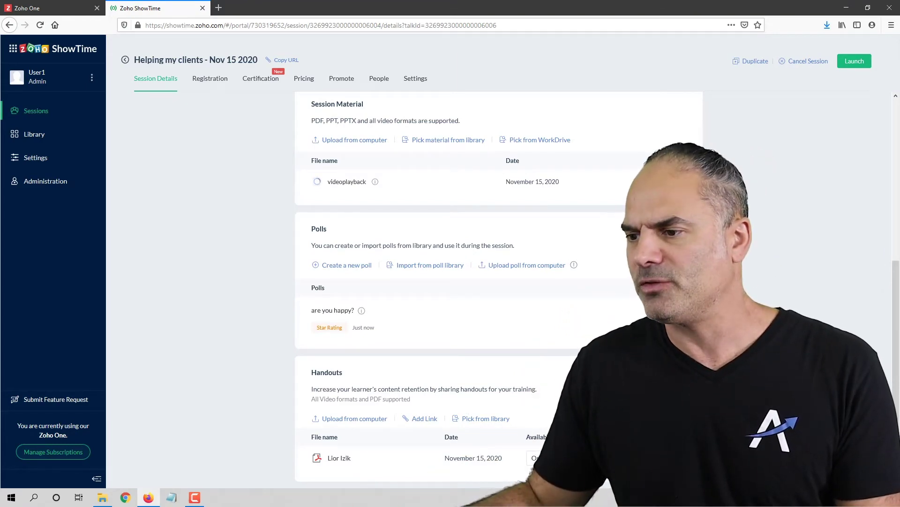
{"action": "left_click", "coordinate": [339, 458]}
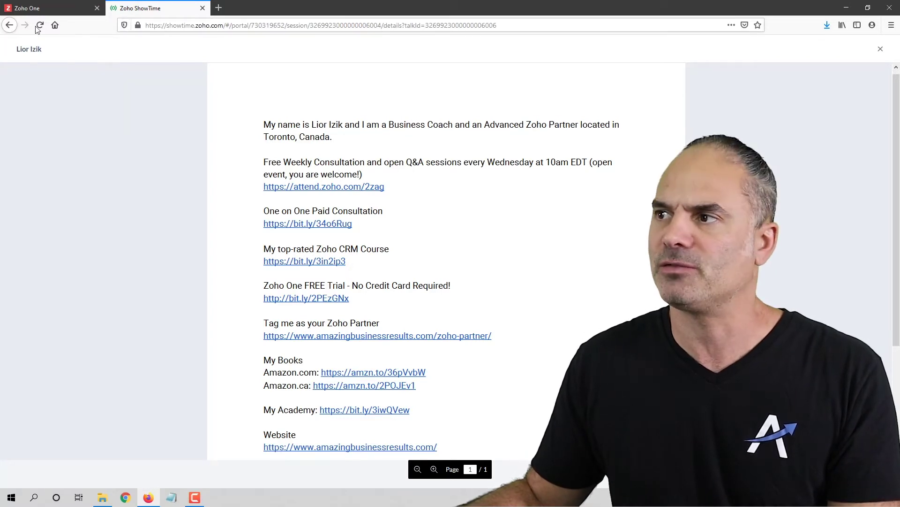
Go back from the preview and view the Session Details, Registration and Certification tabs.
{"action": "left_click", "coordinate": [2, 25]}
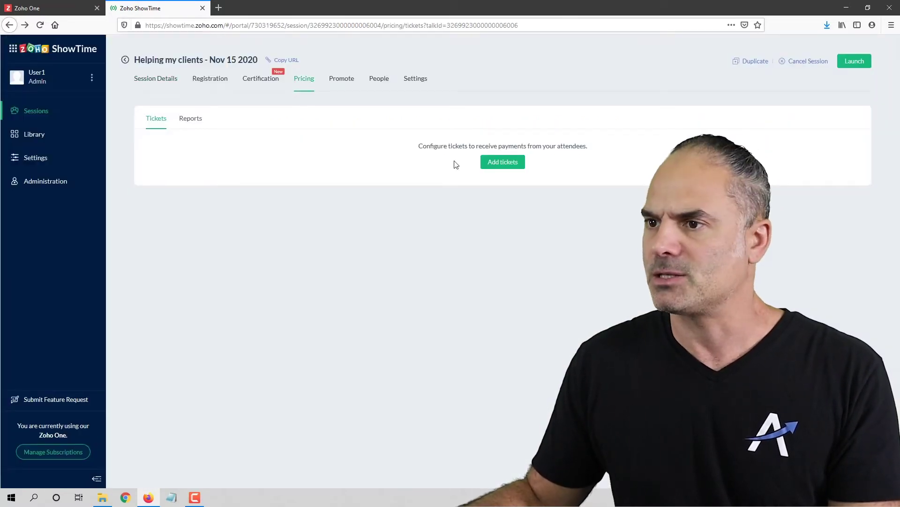
{"action": "left_click", "coordinate": [172, 84]}
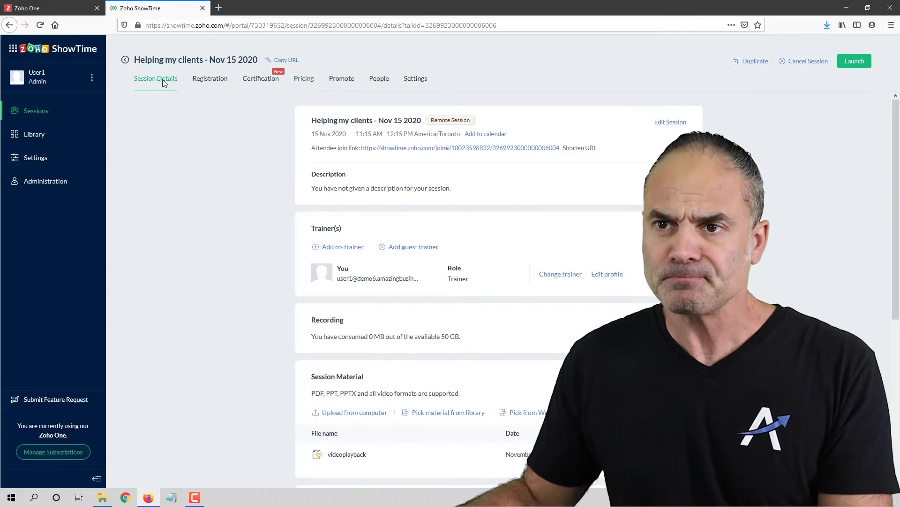
{"action": "left_click", "coordinate": [216, 81]}
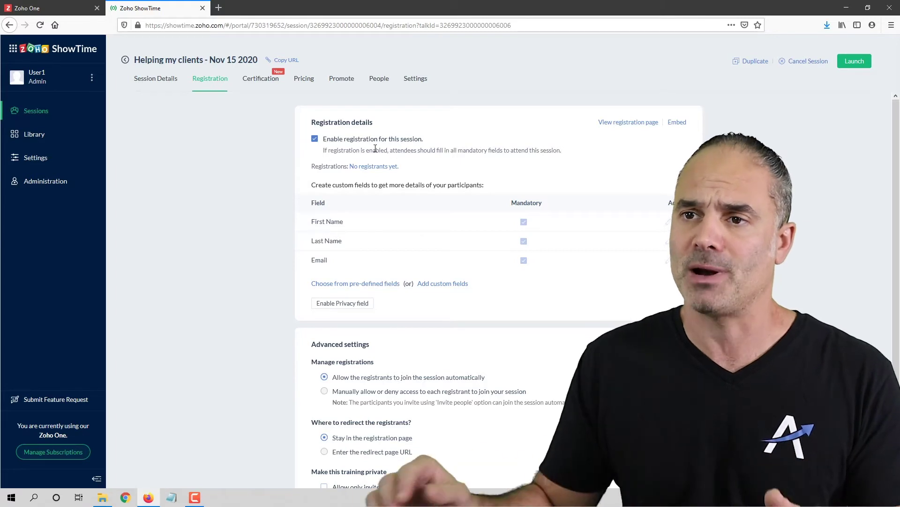
{"action": "left_click", "coordinate": [250, 83]}
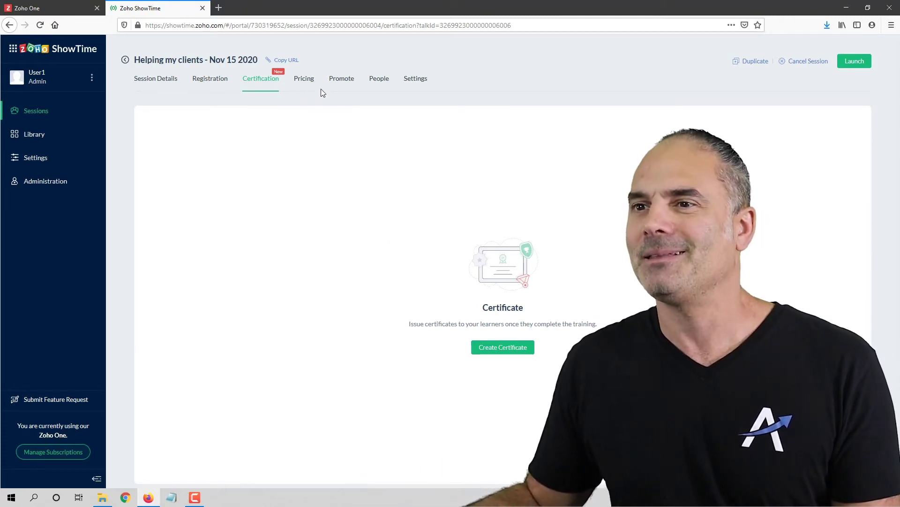
Review the Promote, People and Settings tabs, then launch the session.
{"action": "left_click", "coordinate": [341, 80]}
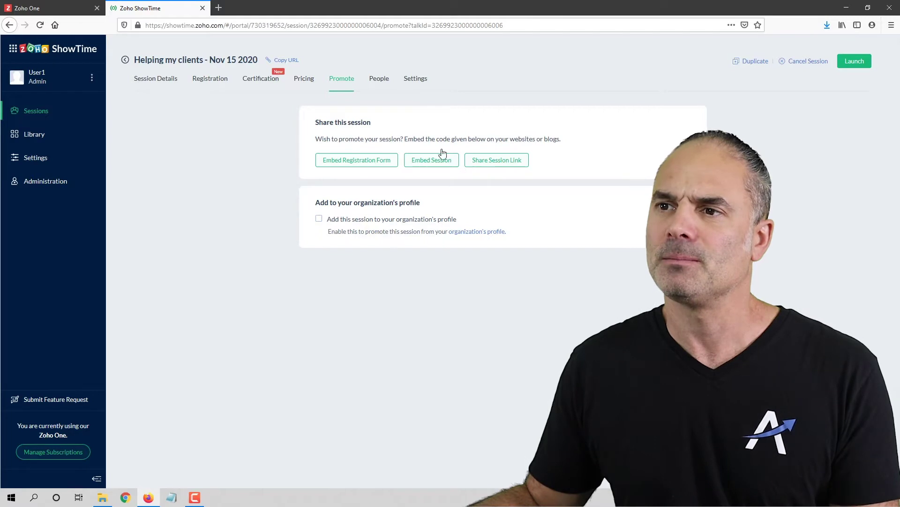
{"action": "left_click", "coordinate": [384, 78]}
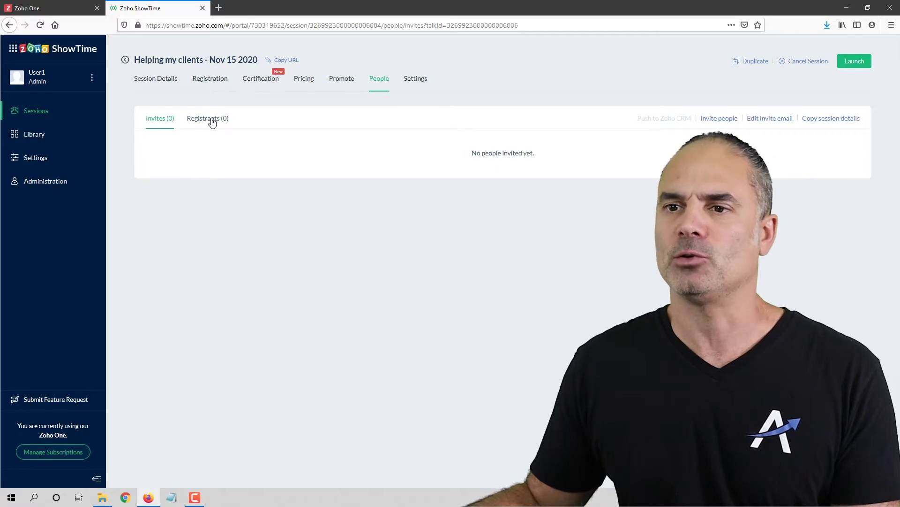
{"action": "left_click", "coordinate": [416, 83]}
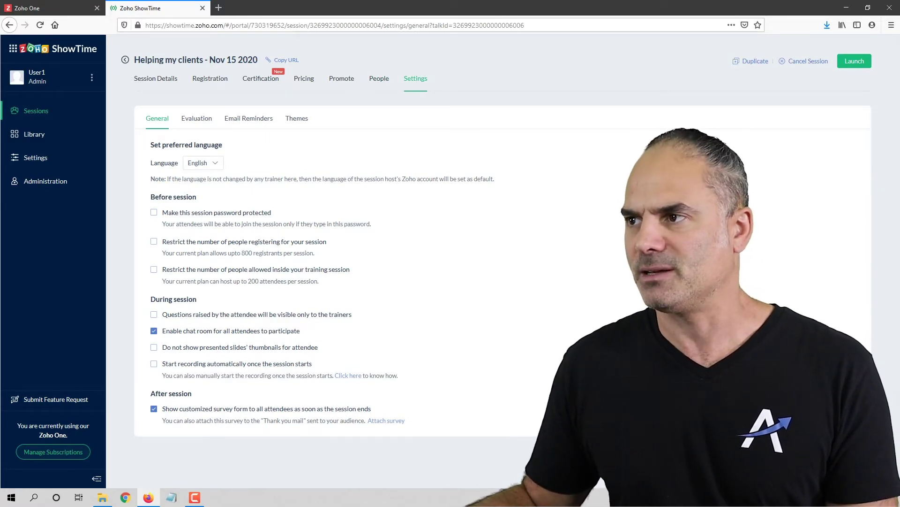
{"action": "left_click", "coordinate": [855, 62]}
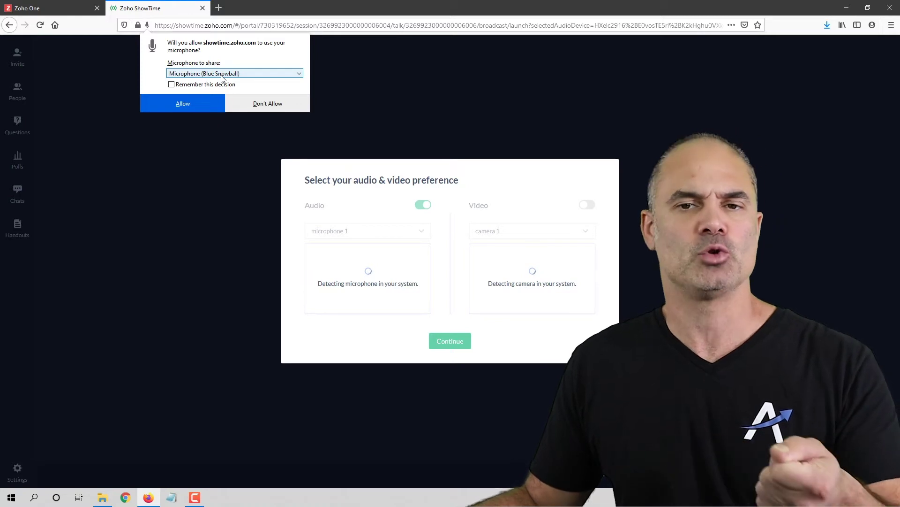
Allow microphone and camera access, confirm audio/video preferences, and start the broadcast.
{"action": "left_click", "coordinate": [183, 104]}
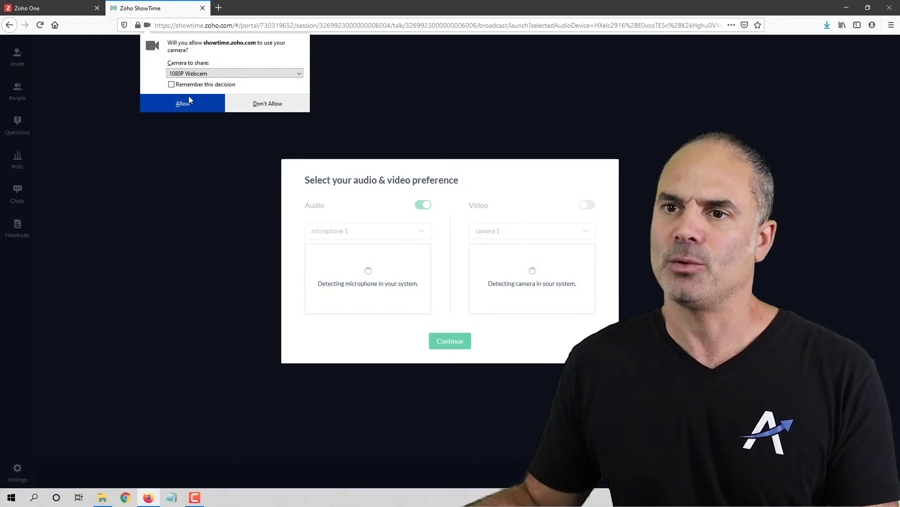
{"action": "left_click", "coordinate": [183, 103]}
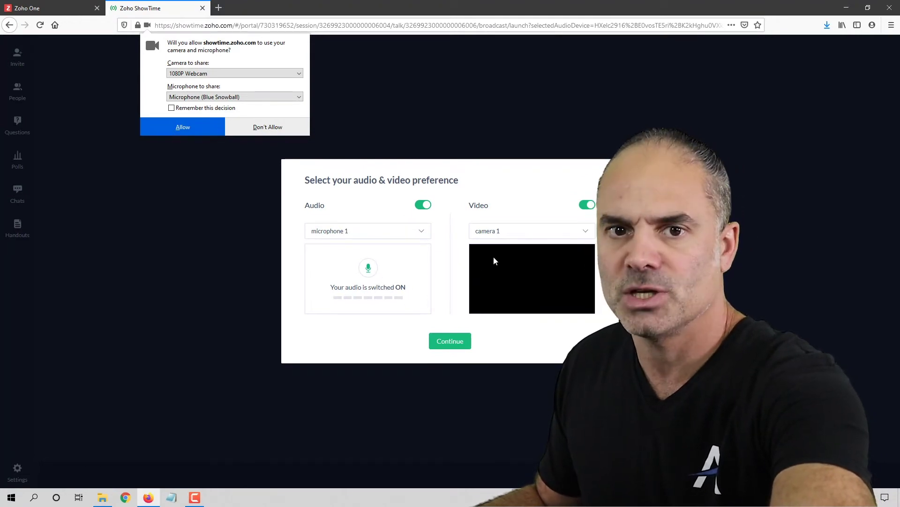
{"action": "left_click", "coordinate": [200, 132]}
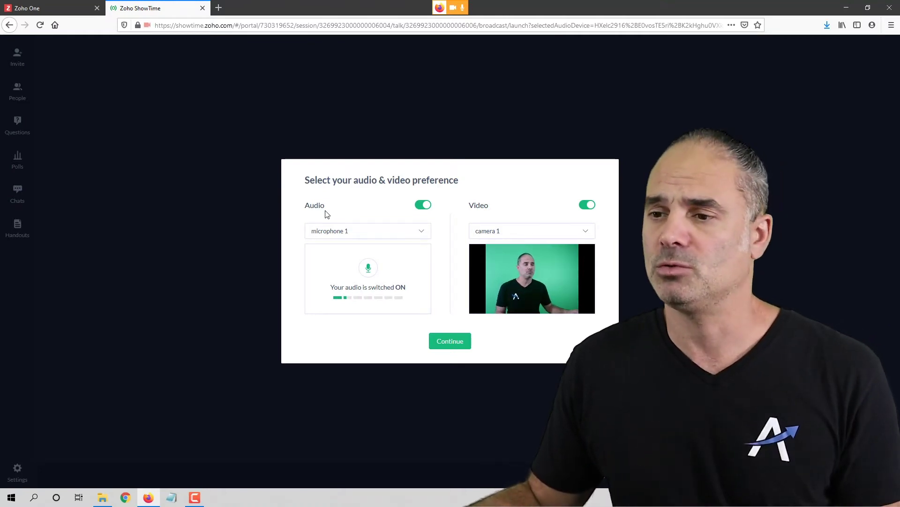
{"action": "left_click", "coordinate": [447, 341]}
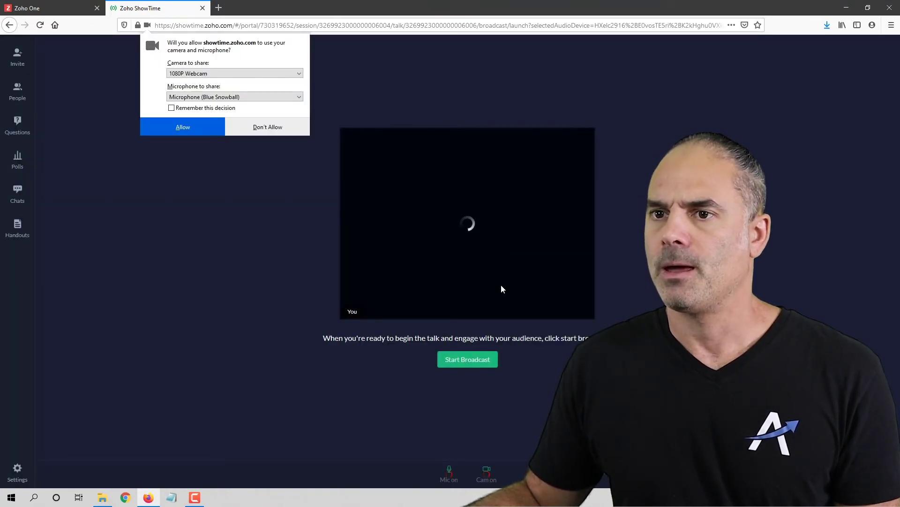
{"action": "left_click", "coordinate": [210, 130]}
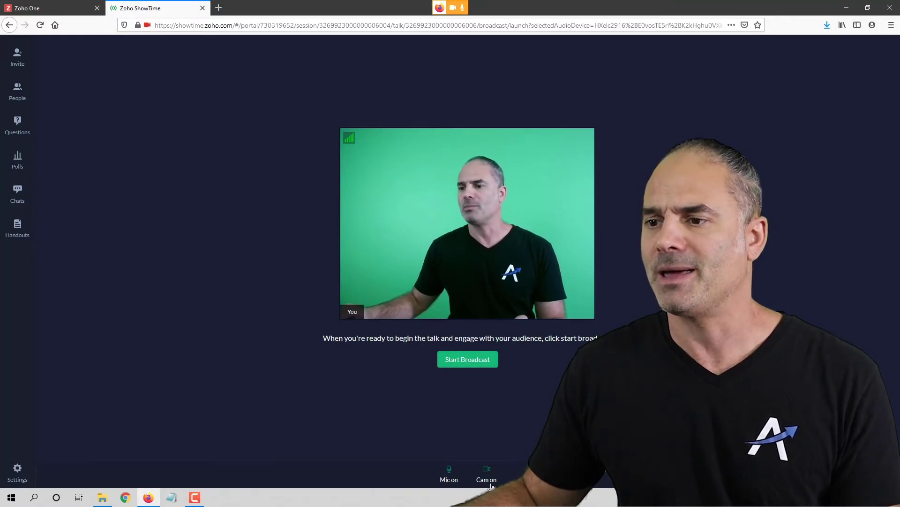
{"action": "left_click", "coordinate": [468, 362]}
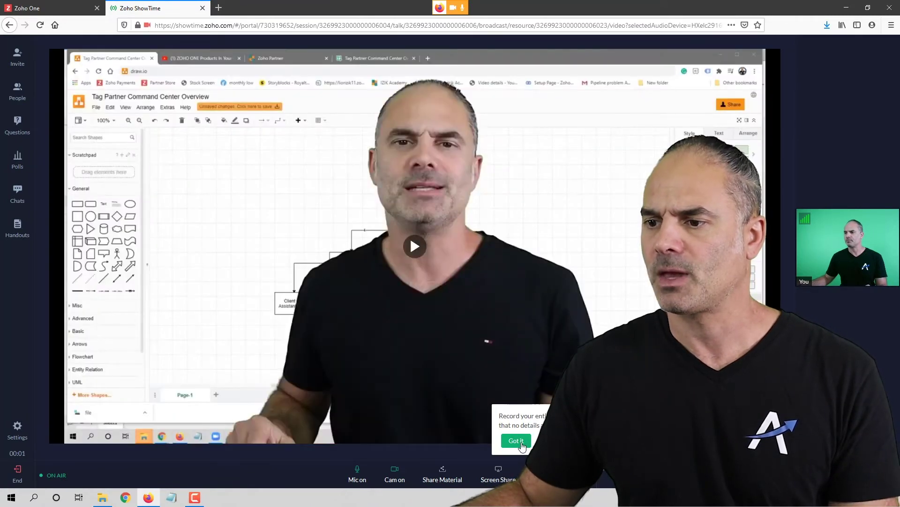
Dismiss the recording tip and play the shared videoplayback video.
{"action": "left_click", "coordinate": [522, 447]}
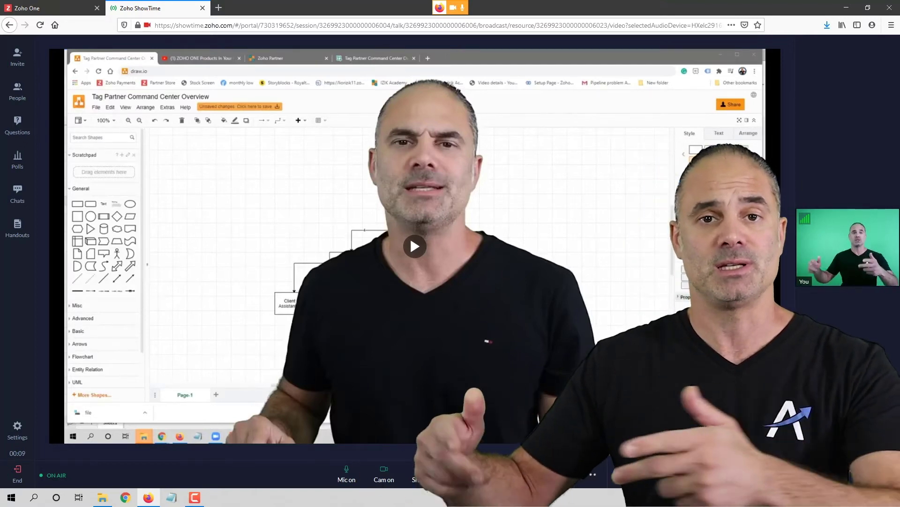
{"action": "mouse_move", "coordinate": [535, 390]}
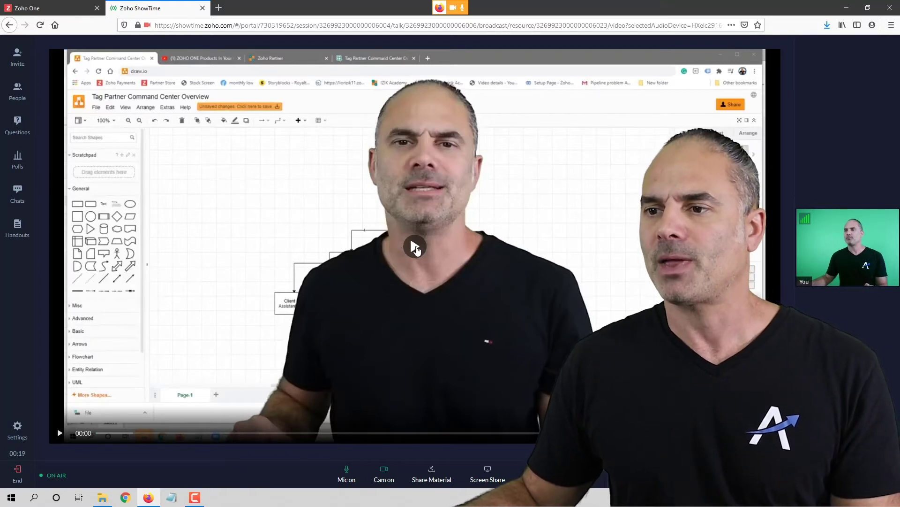
{"action": "left_click", "coordinate": [416, 248]}
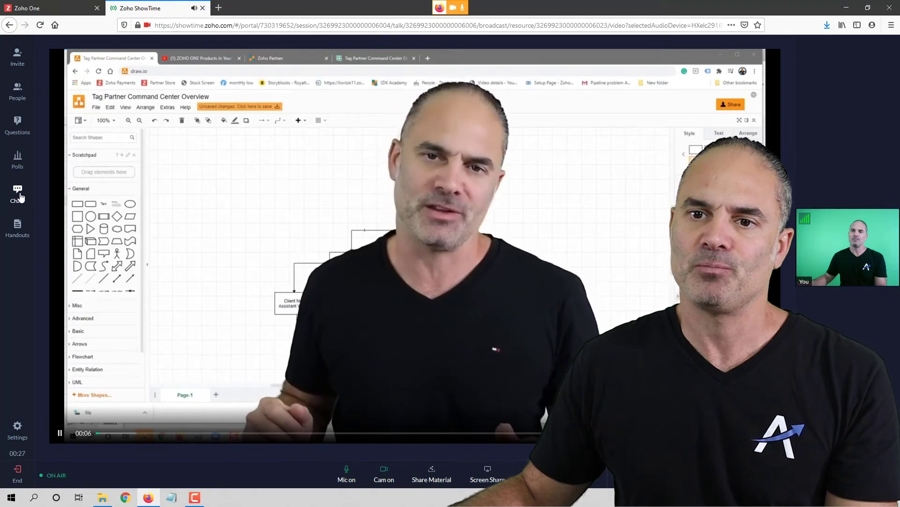
Check the chat, switch to the empty Questions panel, and pause the shared video.
{"action": "left_click", "coordinate": [18, 194]}
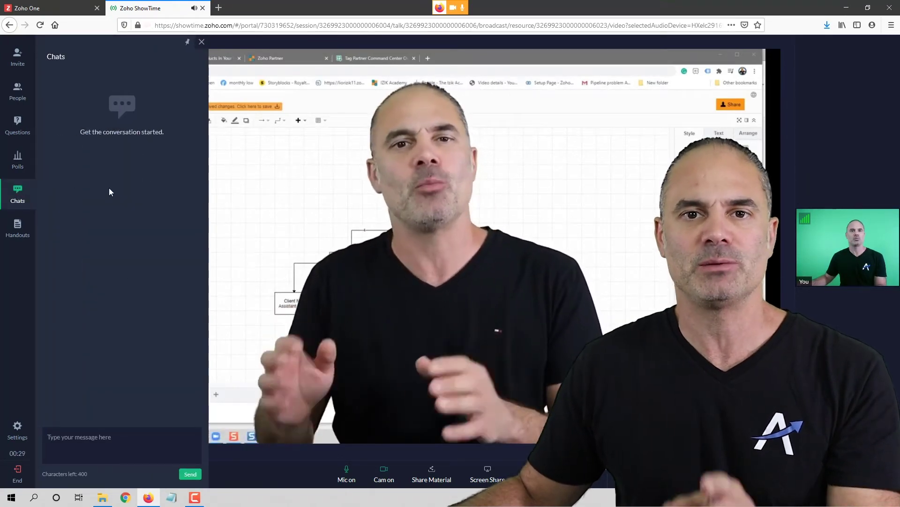
{"action": "left_click", "coordinate": [128, 443]}
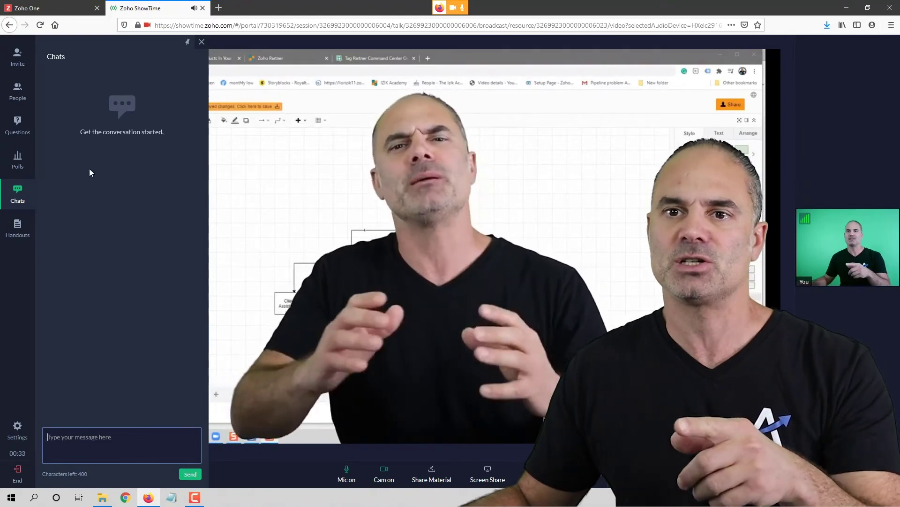
{"action": "left_click", "coordinate": [13, 134]}
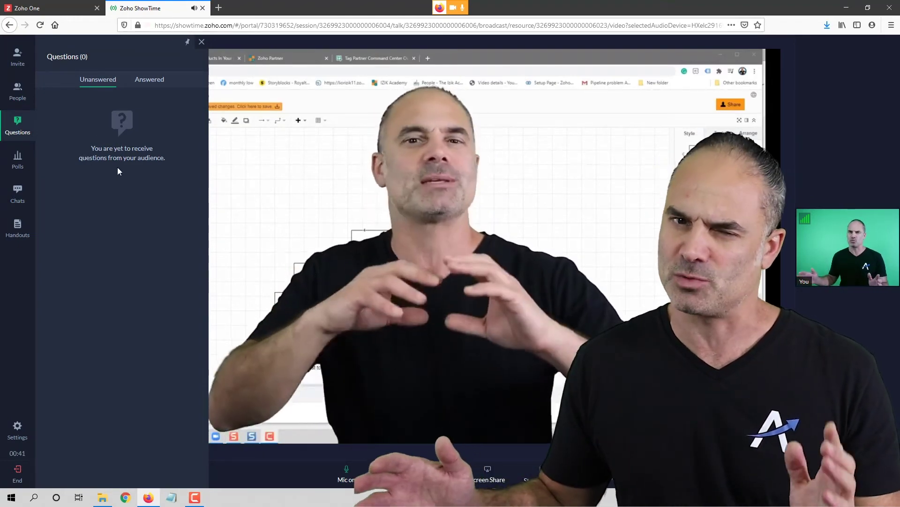
{"action": "left_click", "coordinate": [415, 248]}
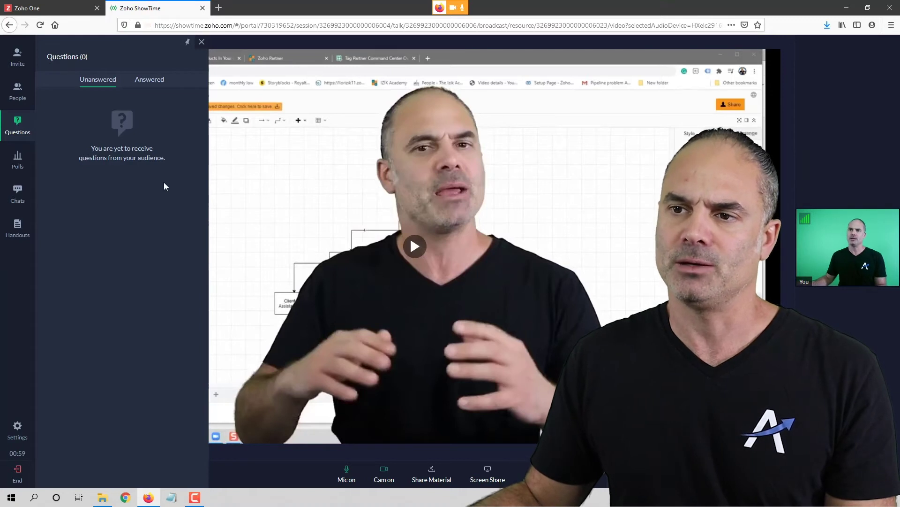
Copy the attendee join link and review the Attendees and Trainer(s) lists before returning to Questions.
{"action": "left_click", "coordinate": [14, 59]}
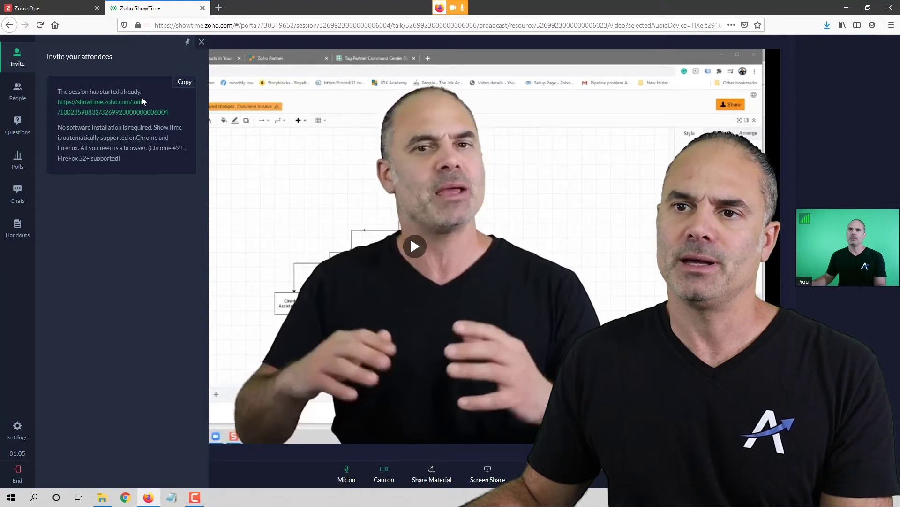
{"action": "left_click", "coordinate": [185, 82]}
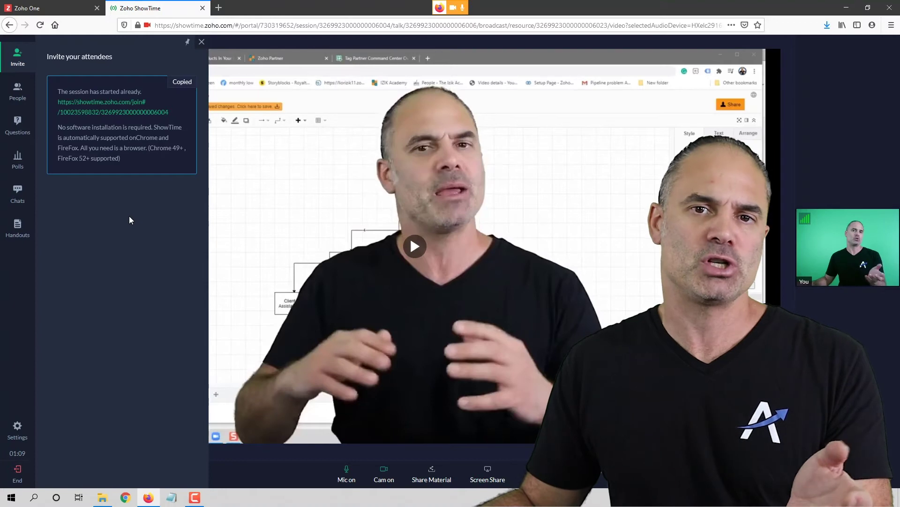
{"action": "left_click", "coordinate": [16, 96]}
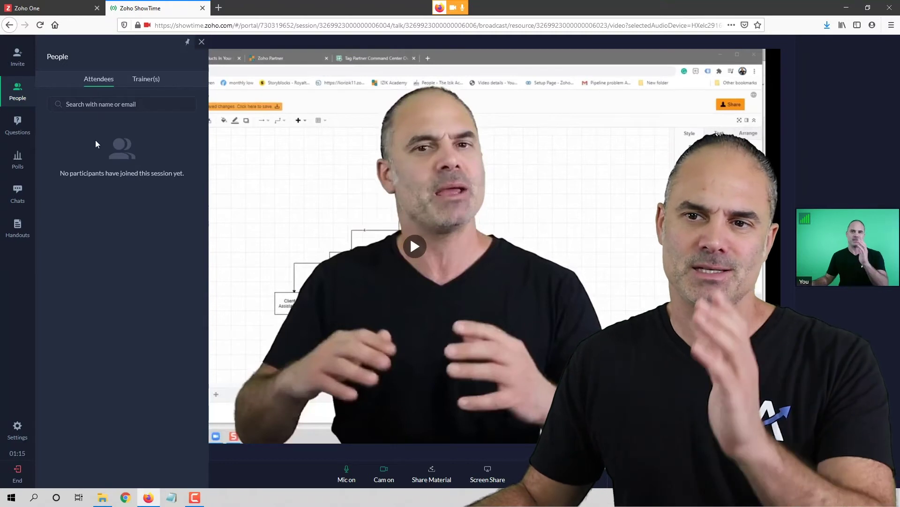
{"action": "left_click", "coordinate": [154, 80]}
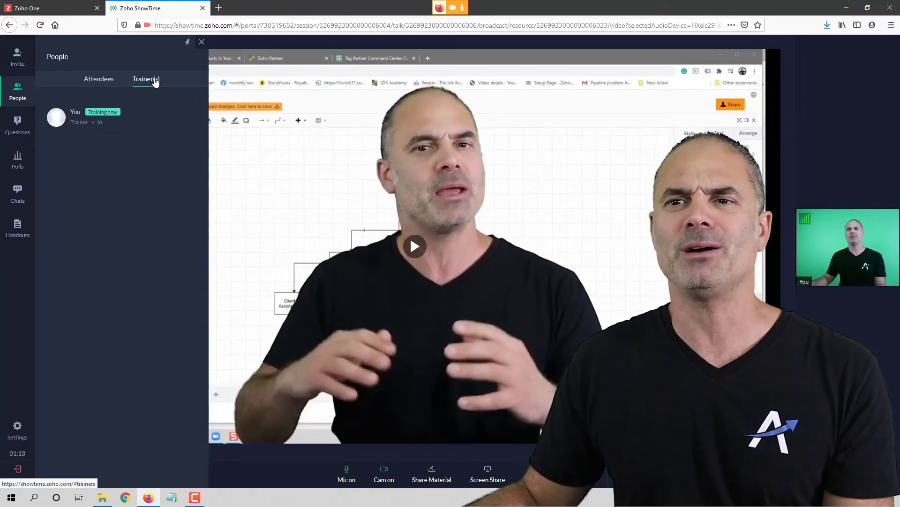
{"action": "left_click", "coordinate": [107, 87]}
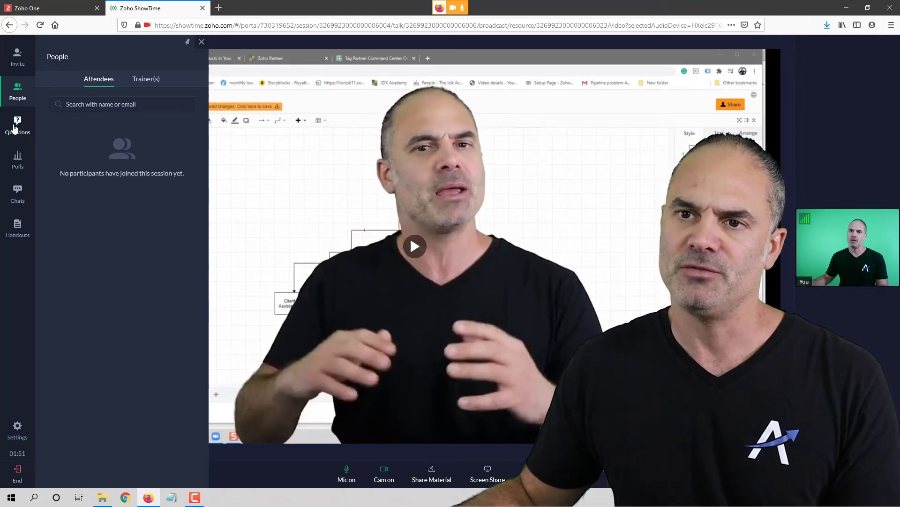
{"action": "left_click", "coordinate": [149, 82]}
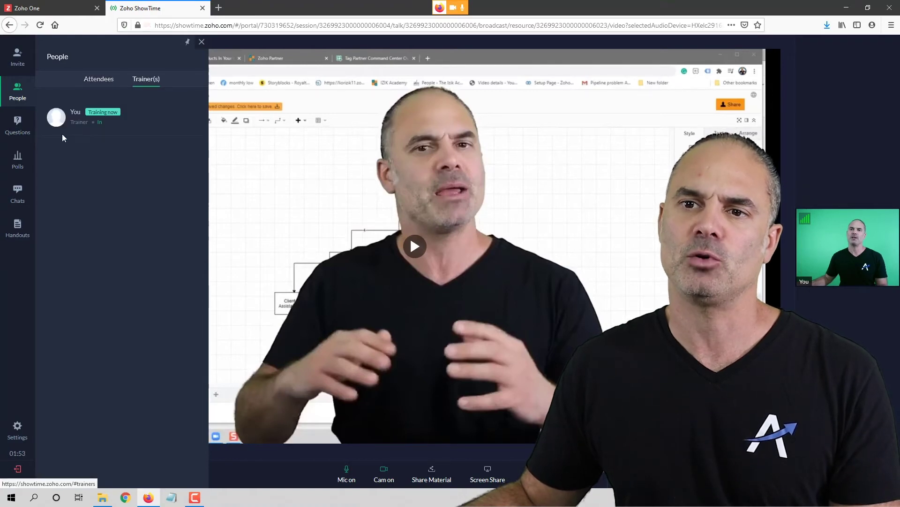
{"action": "left_click", "coordinate": [17, 114]}
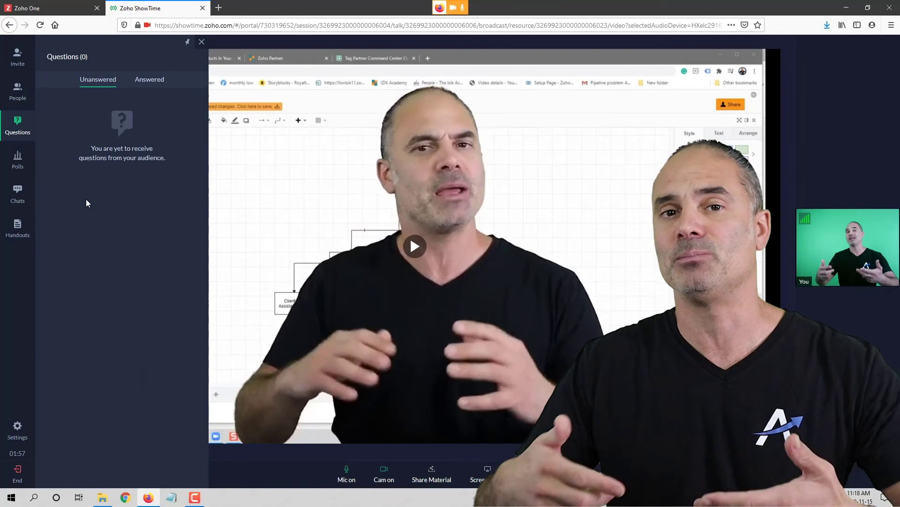
Start the 'are you happy?' star-rating poll and show its results to everyone.
{"action": "left_click", "coordinate": [21, 160]}
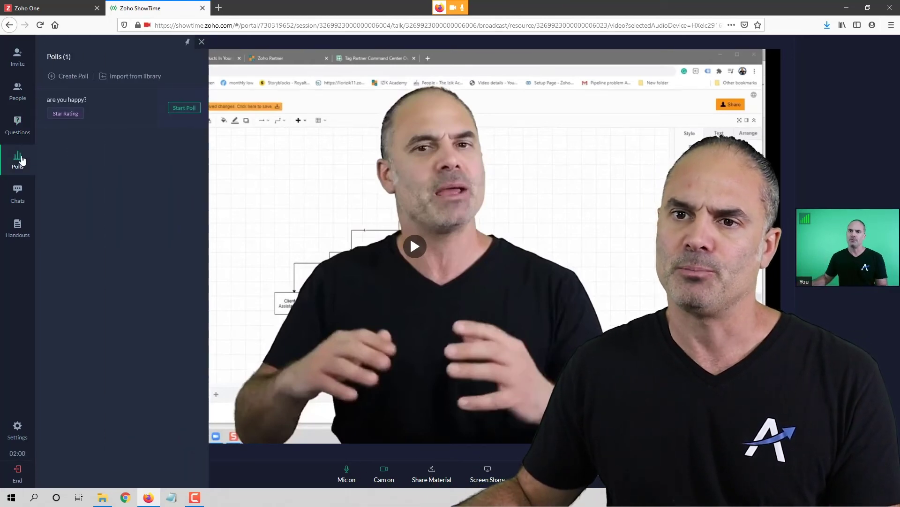
{"action": "left_click", "coordinate": [185, 108]}
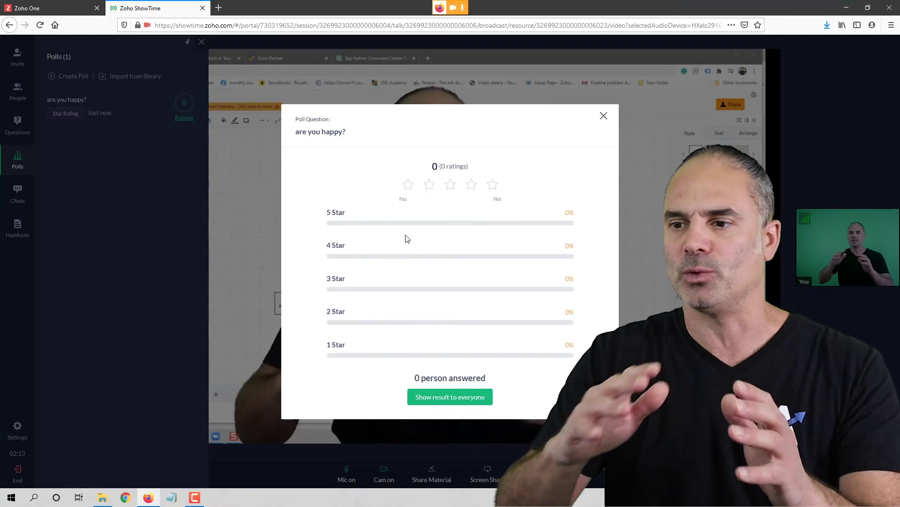
{"action": "left_click", "coordinate": [448, 397]}
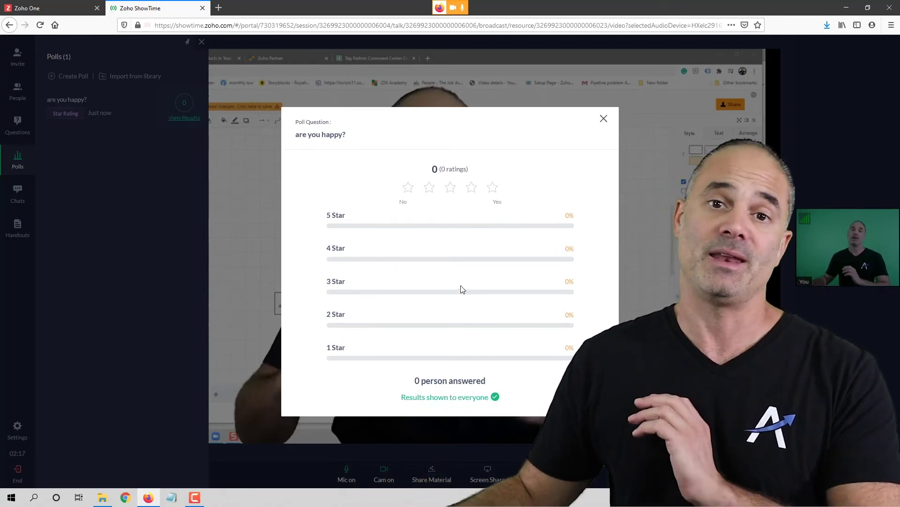
{"action": "left_click", "coordinate": [602, 119]}
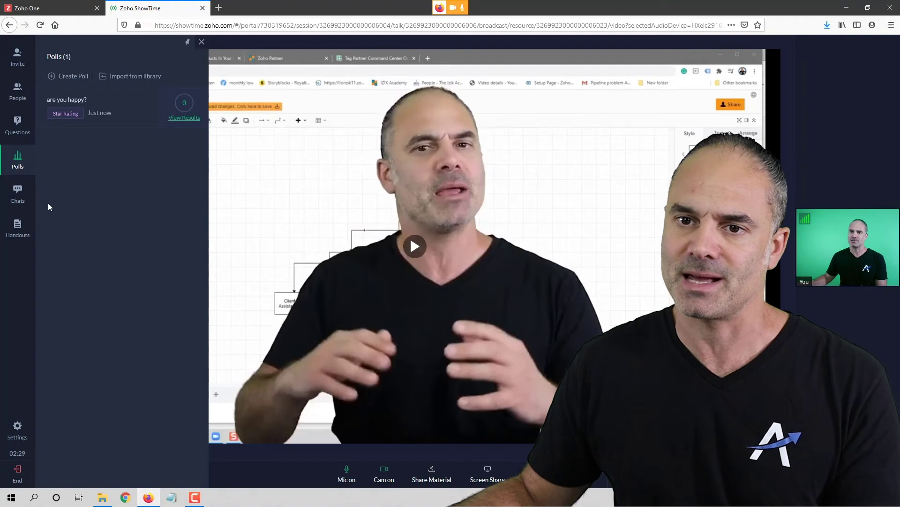
{"action": "left_click", "coordinate": [18, 198]}
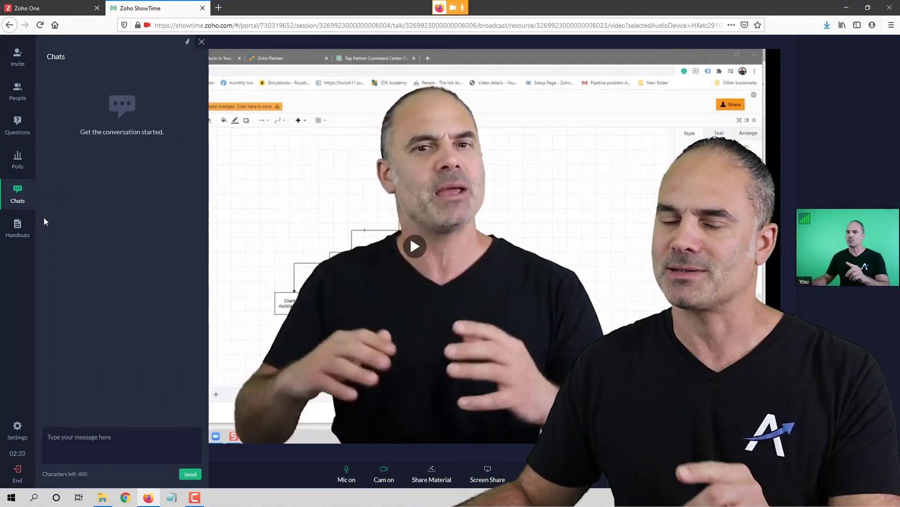
Open the Handouts panel listing the session's single uploaded file.
{"action": "left_click", "coordinate": [110, 434]}
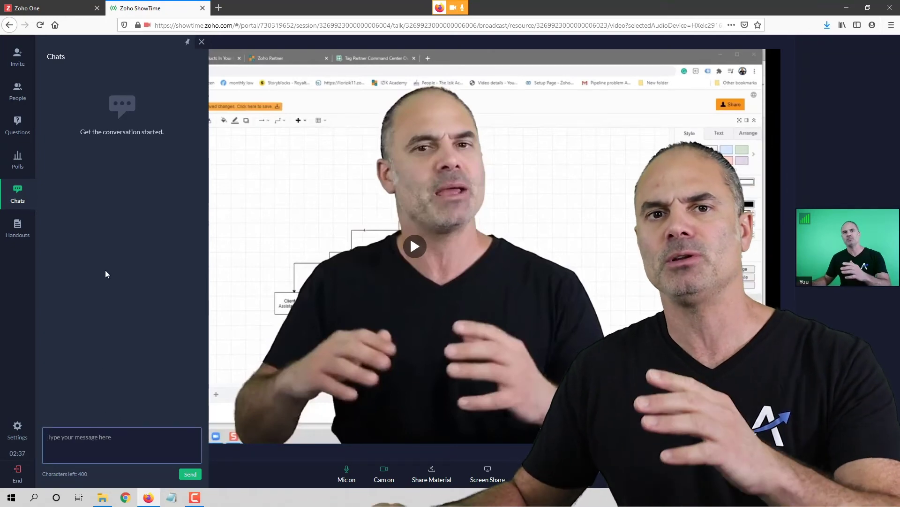
{"action": "left_click", "coordinate": [21, 227]}
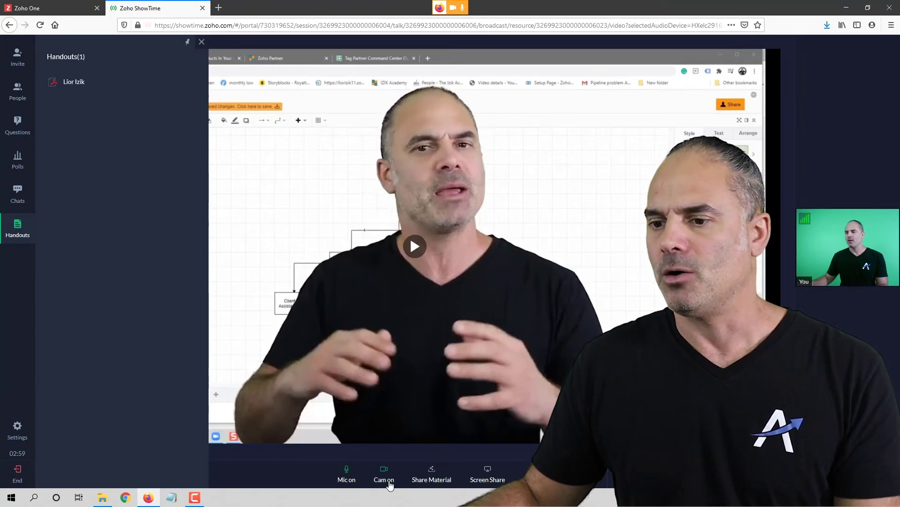
Turn the microphone and camera on, then show the Added materials list with videoplayback.
{"action": "left_click", "coordinate": [347, 475]}
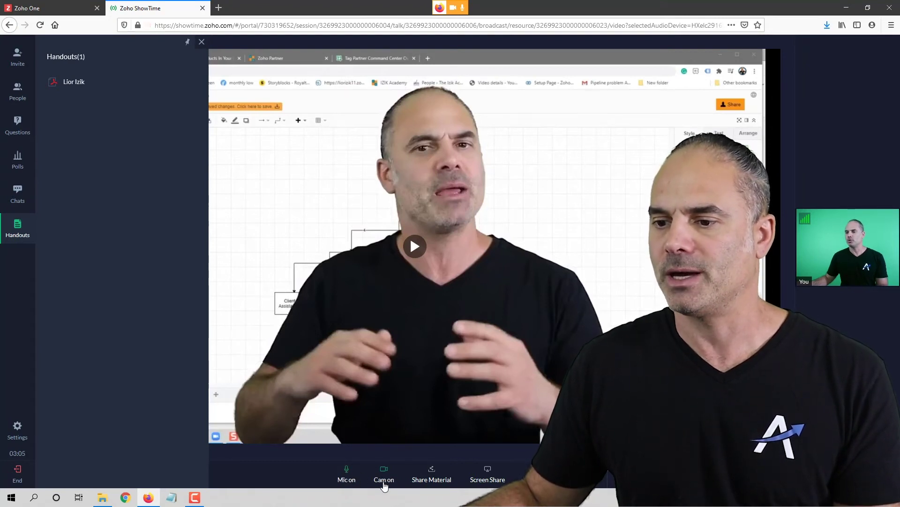
{"action": "left_click", "coordinate": [385, 475]}
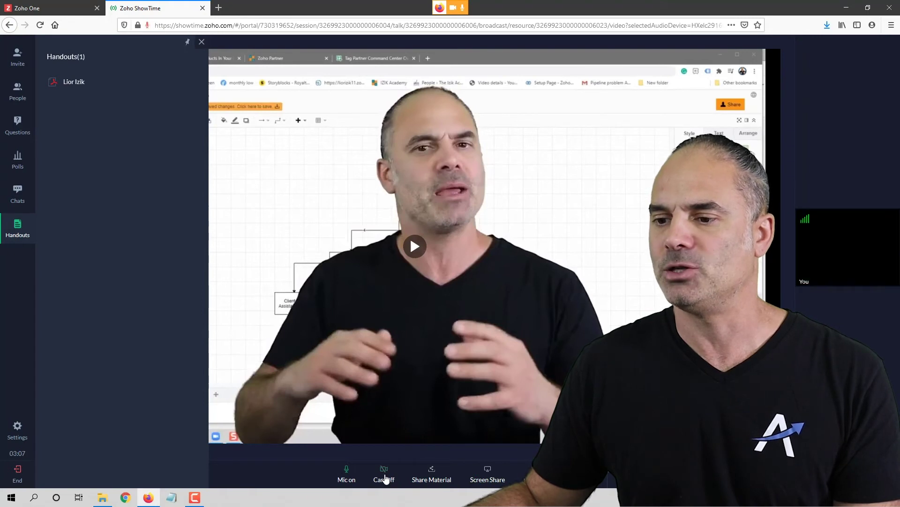
{"action": "left_click", "coordinate": [351, 477]}
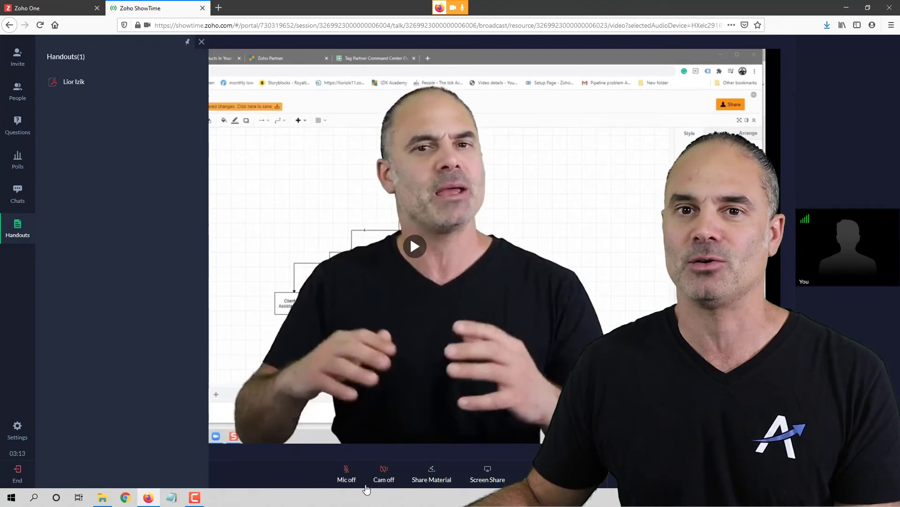
{"action": "left_click", "coordinate": [347, 477]}
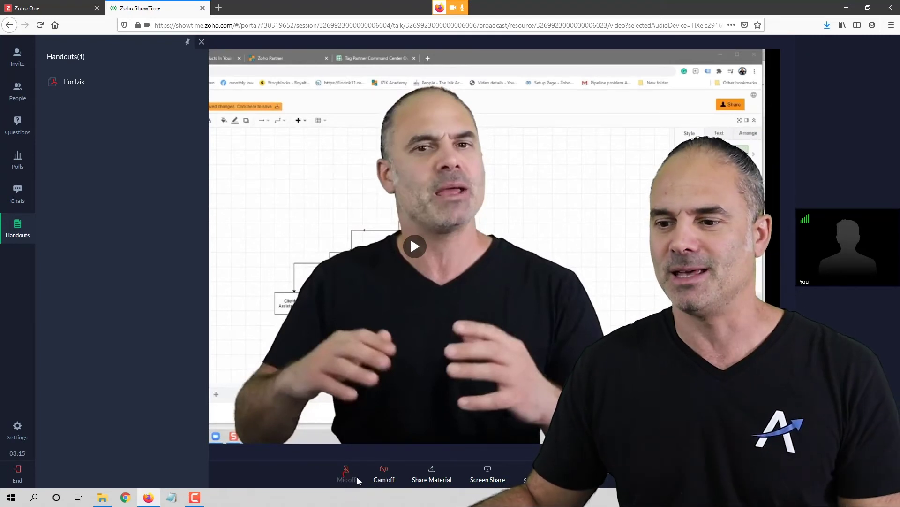
{"action": "left_click", "coordinate": [385, 475]}
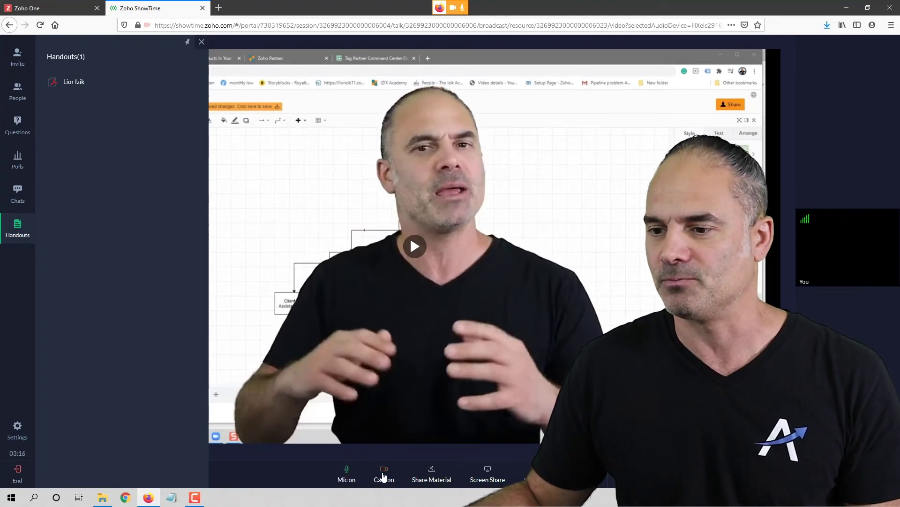
{"action": "left_click", "coordinate": [431, 475]}
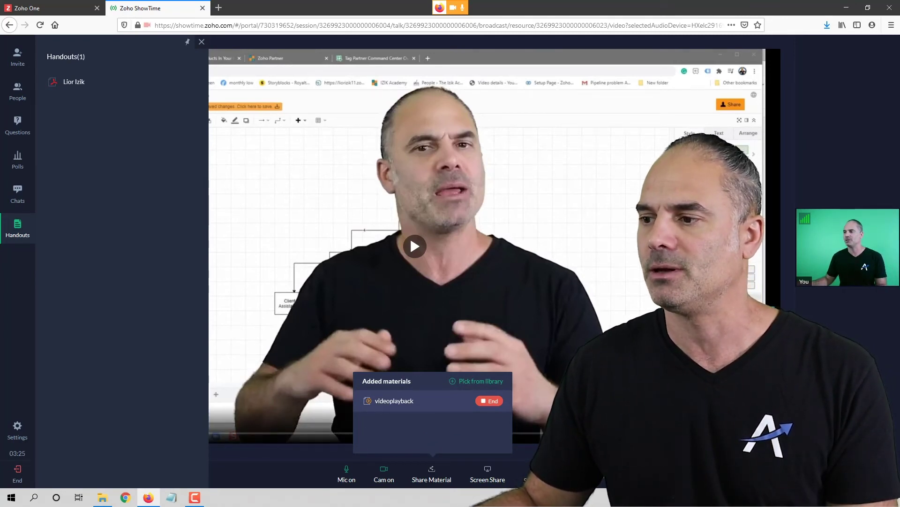
Share the entire screen with participants, allowing the browser's screen-share request.
{"action": "left_click", "coordinate": [488, 476]}
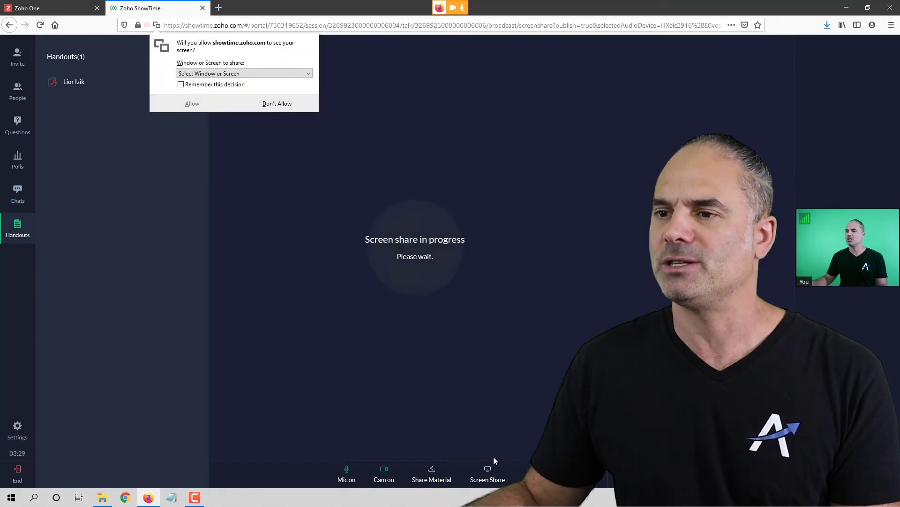
{"action": "left_click", "coordinate": [233, 75]}
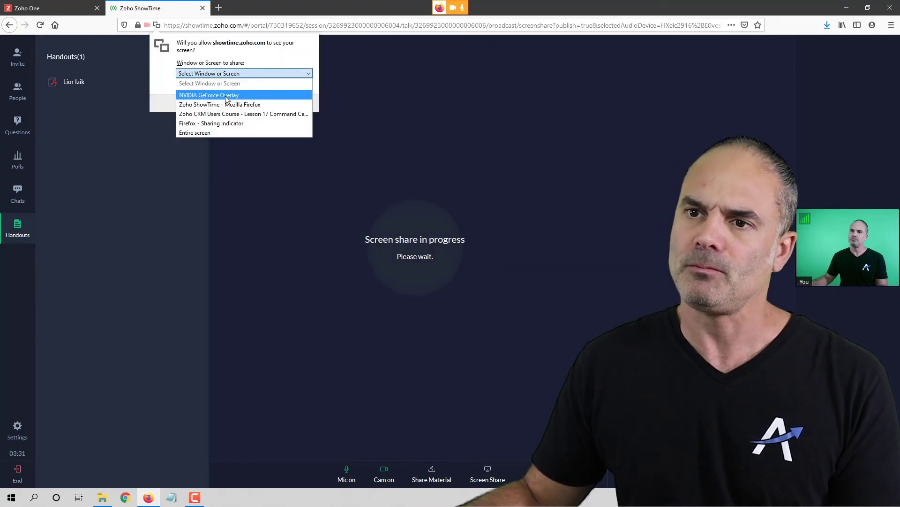
{"action": "left_click", "coordinate": [232, 133]}
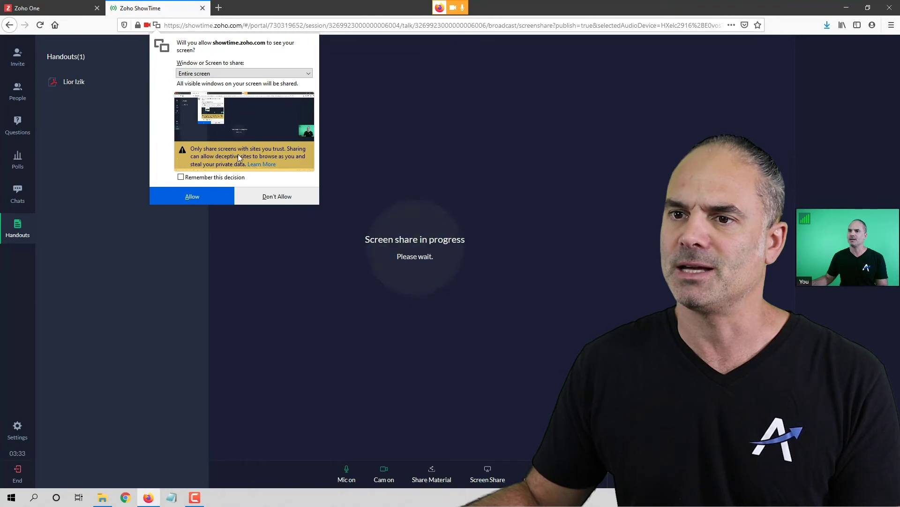
{"action": "left_click", "coordinate": [204, 196]}
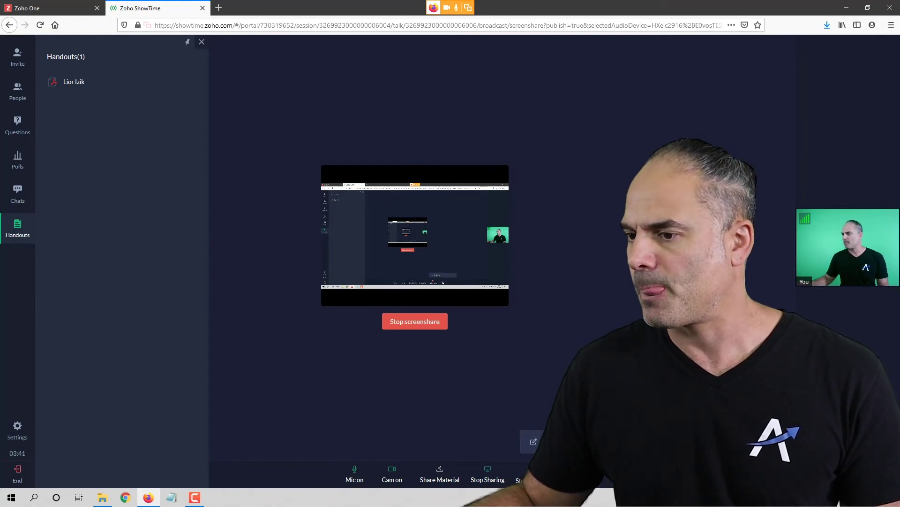
{"action": "left_click", "coordinate": [533, 441]}
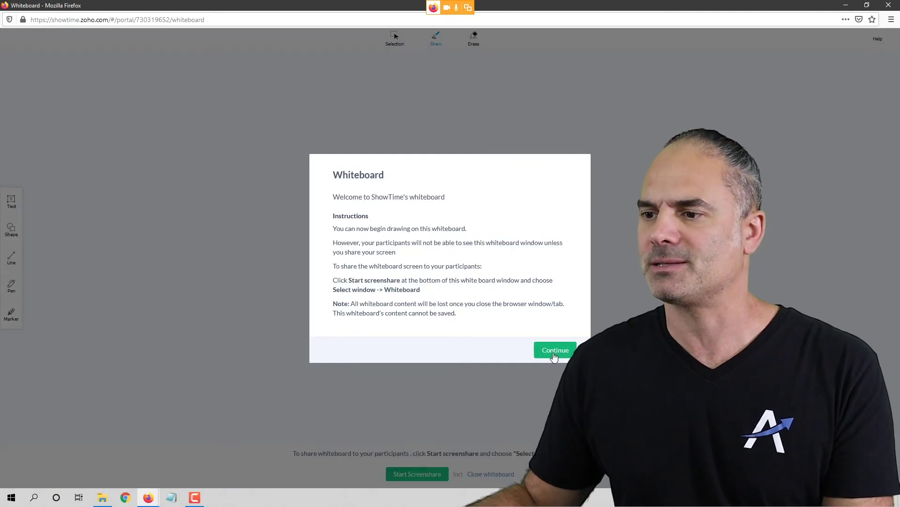
Draw a red box with text lines and a smiley on the whiteboard, then leave the whiteboard page.
{"action": "left_click", "coordinate": [551, 357]}
{"action": "mouse_move", "coordinate": [265, 117]}
{"action": "left_mouse_down"}
{"action": "mouse_move", "coordinate": [493, 118]}
{"action": "mouse_move", "coordinate": [272, 237]}
{"action": "mouse_move", "coordinate": [268, 121]}
{"action": "mouse_move", "coordinate": [275, 149]}
{"action": "mouse_move", "coordinate": [285, 143]}
{"action": "left_mouse_up"}
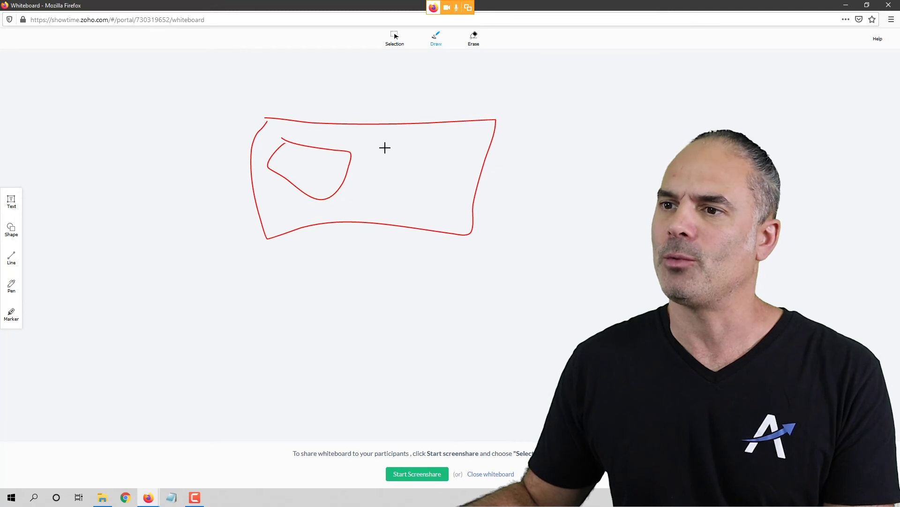
{"action": "left_click_drag", "start_coordinate": [391, 149], "coordinate": [479, 158]}
{"action": "left_click_drag", "start_coordinate": [387, 170], "coordinate": [452, 173]}
{"action": "mouse_move", "coordinate": [379, 185]}
{"action": "left_mouse_down"}
{"action": "mouse_move", "coordinate": [443, 190]}
{"action": "mouse_move", "coordinate": [455, 208]}
{"action": "left_mouse_up"}
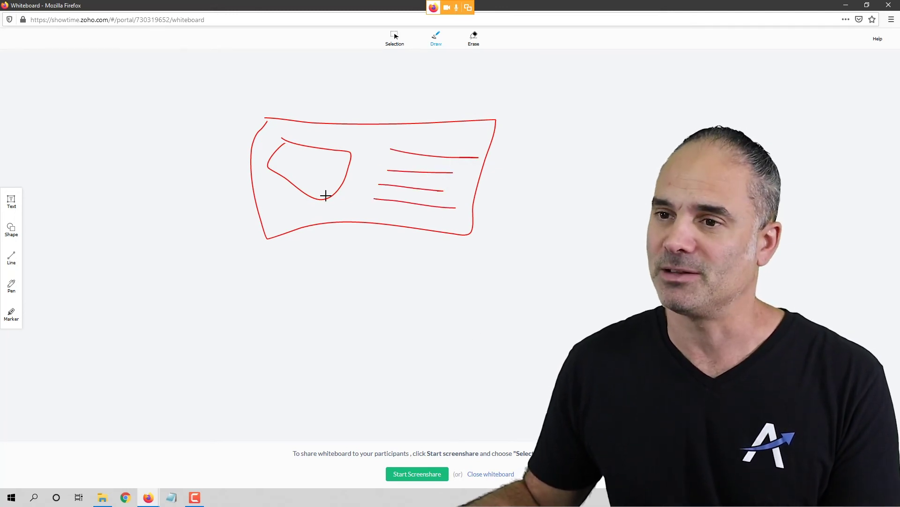
{"action": "left_click_drag", "start_coordinate": [319, 163], "coordinate": [322, 176]}
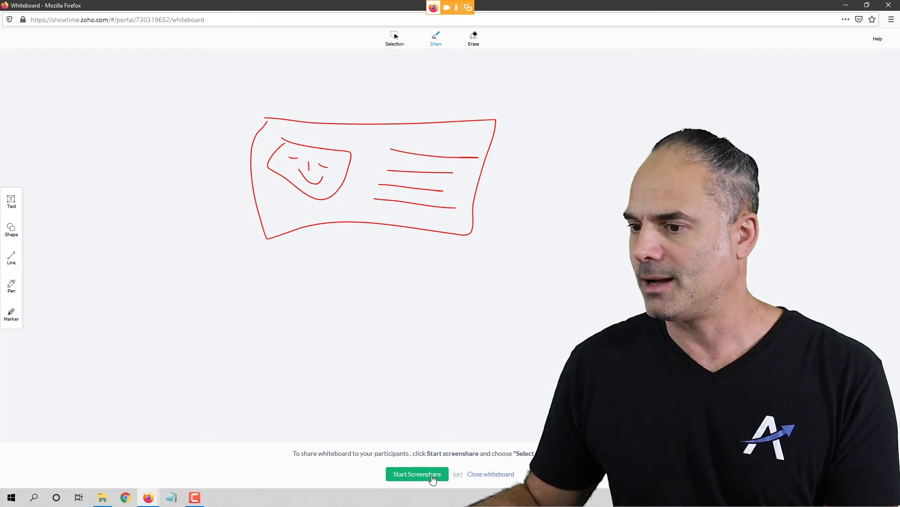
{"action": "left_click", "coordinate": [481, 476]}
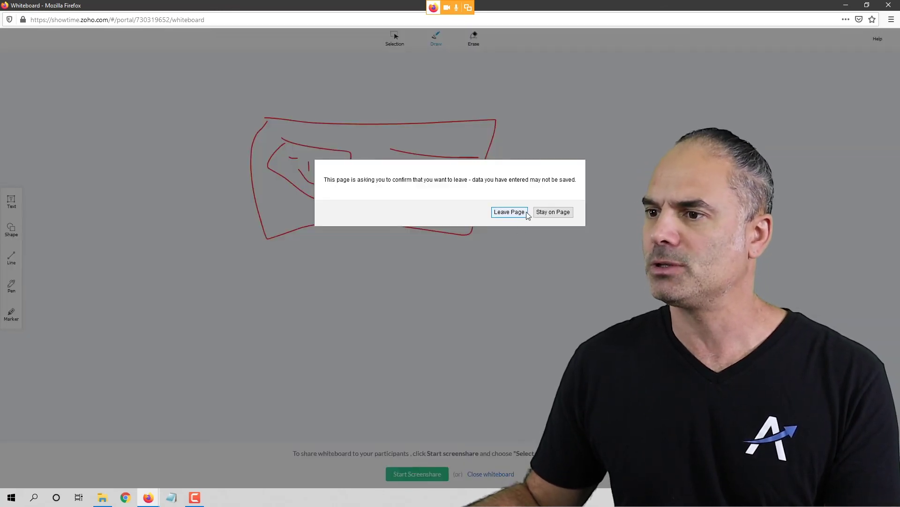
{"action": "left_click", "coordinate": [511, 213]}
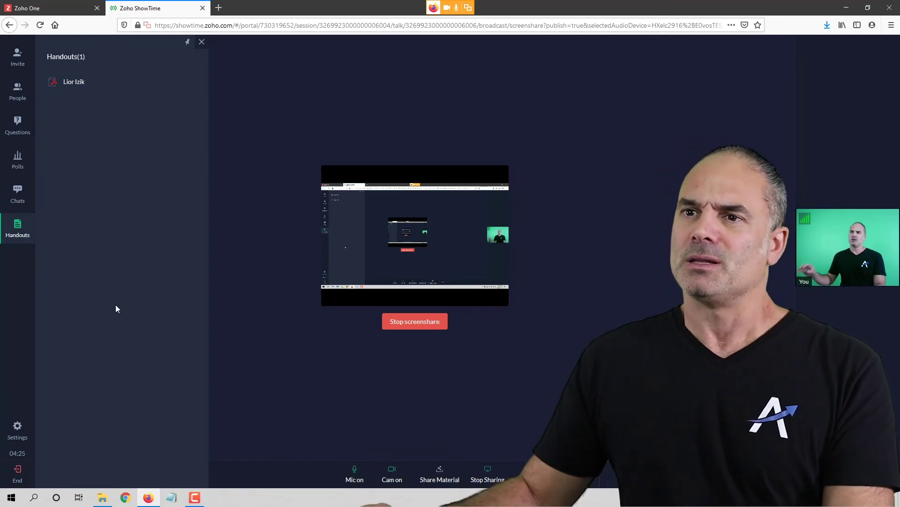
Search 'showtime pricing' in a new tab and open the Plans and Pricing | Zoho ShowTime result.
{"action": "left_click", "coordinate": [221, 7]}
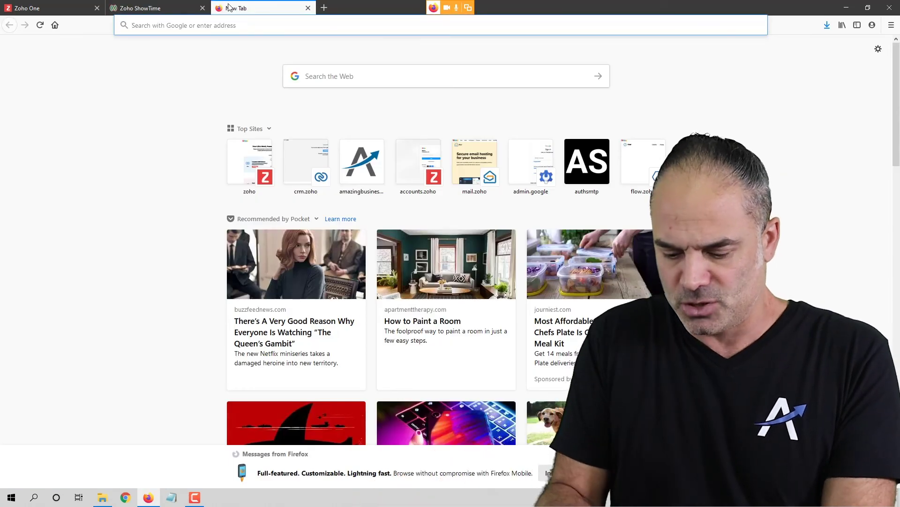
{"action": "type", "text": "show"}
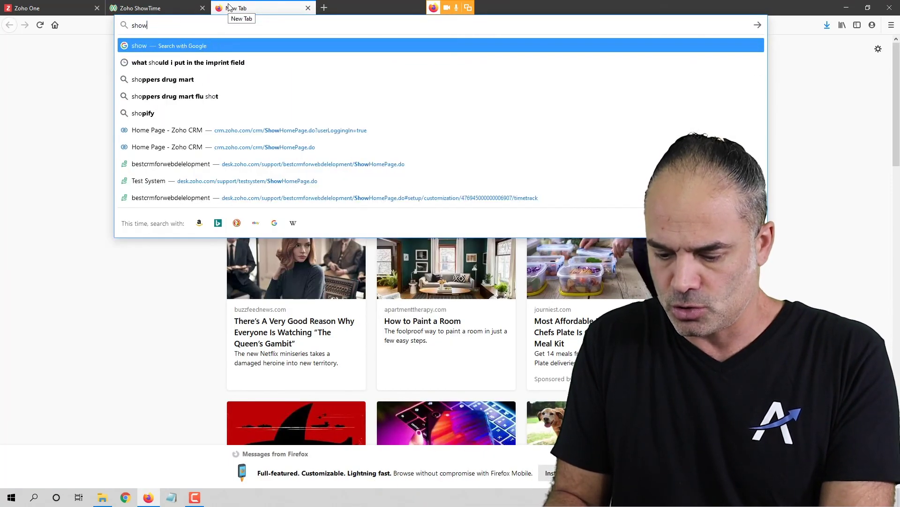
{"action": "type", "text": "time pricing"}
{"action": "key", "text": "Return"}
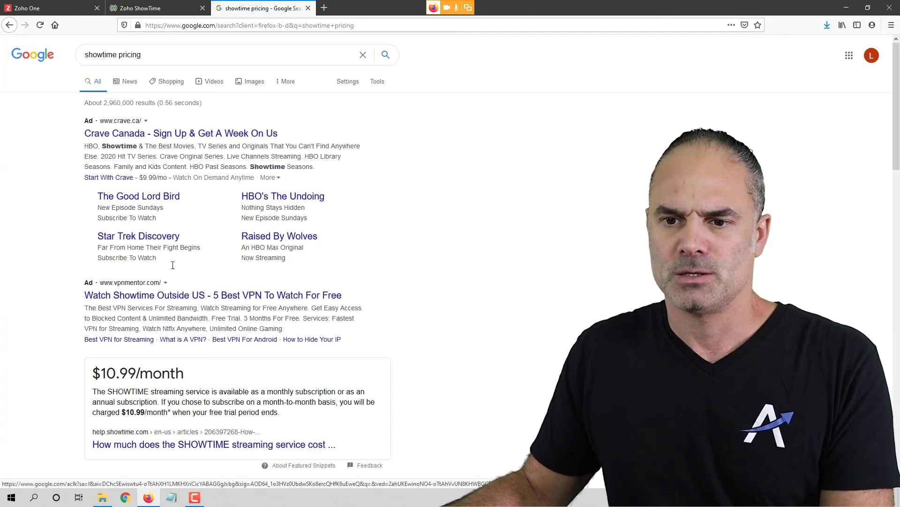
{"action": "scroll", "coordinate": [183, 266], "scroll_direction": "down", "scroll_amount": 4}
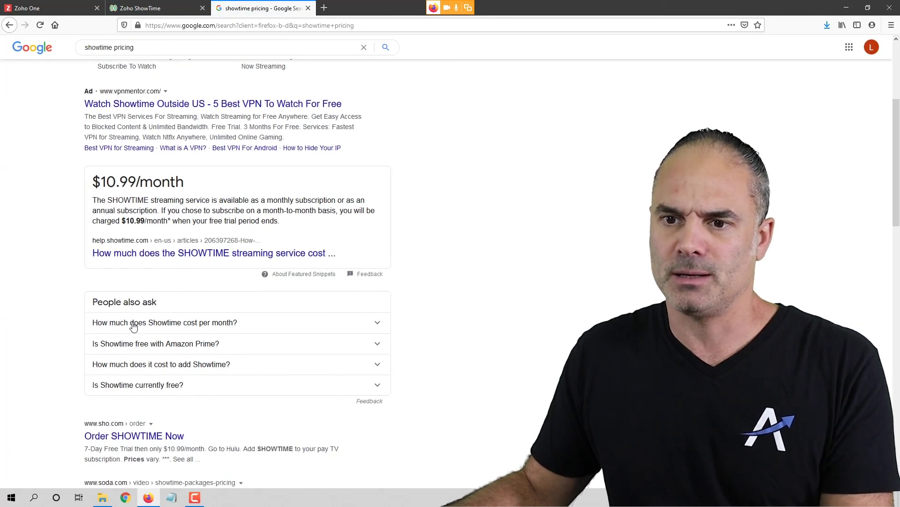
{"action": "scroll", "coordinate": [141, 324], "scroll_direction": "down", "scroll_amount": 2}
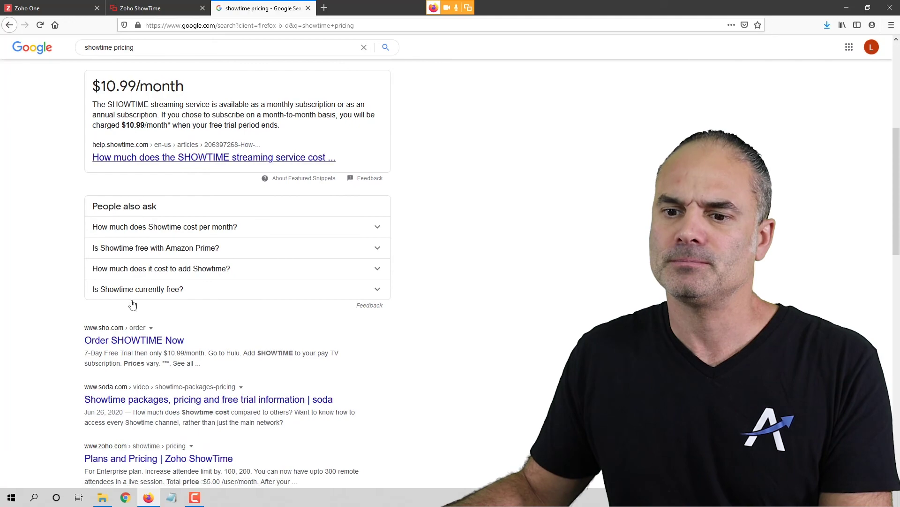
{"action": "left_click", "coordinate": [161, 458]}
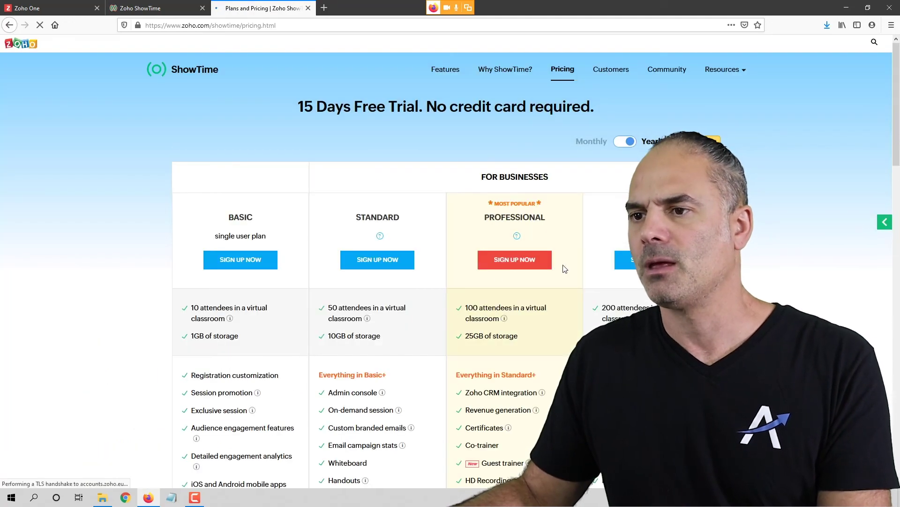
{"action": "scroll", "coordinate": [422, 272], "scroll_direction": "down", "scroll_amount": 4}
{"action": "scroll", "coordinate": [445, 296], "scroll_direction": "down", "scroll_amount": 4}
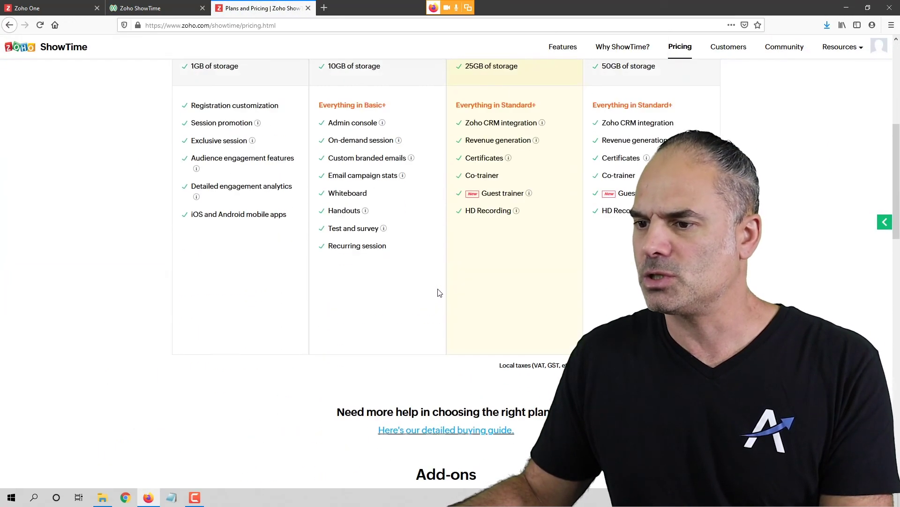
{"action": "scroll", "coordinate": [535, 306], "scroll_direction": "up", "scroll_amount": 10}
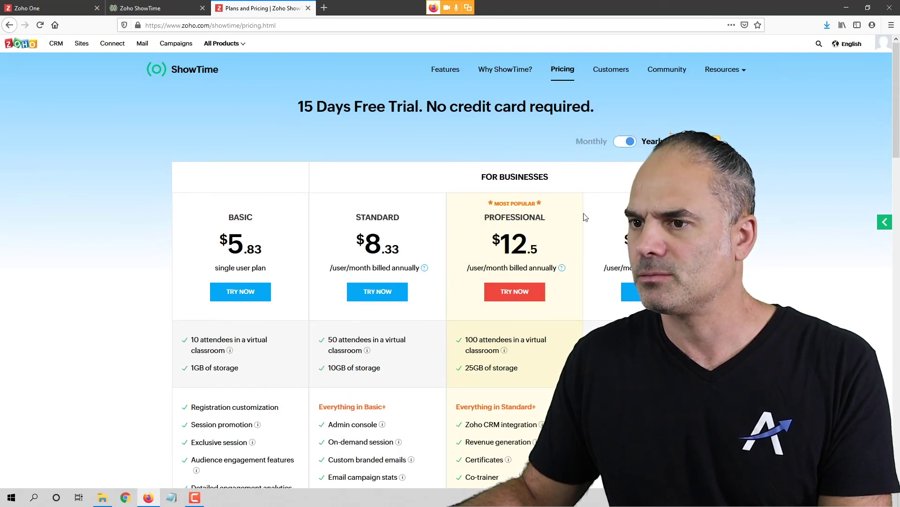
{"action": "scroll", "coordinate": [287, 221], "scroll_direction": "down", "scroll_amount": 3}
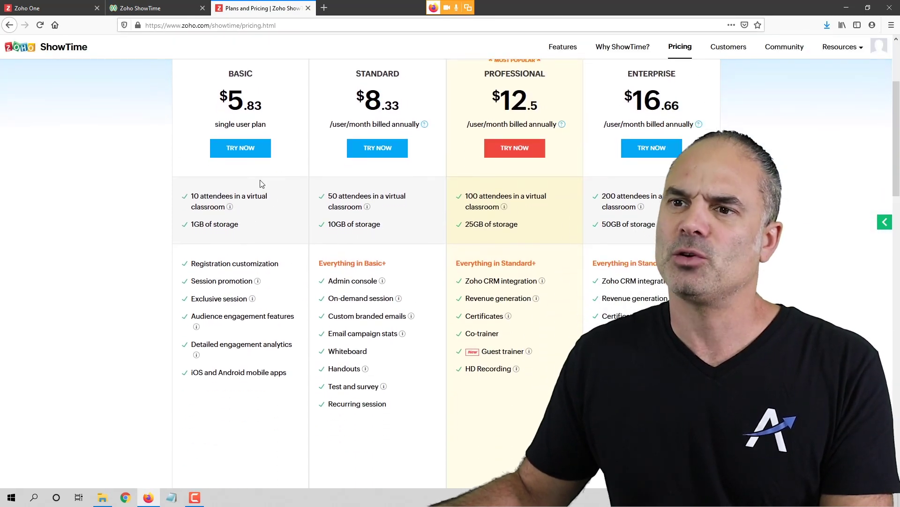
{"action": "mouse_move", "coordinate": [231, 202]}
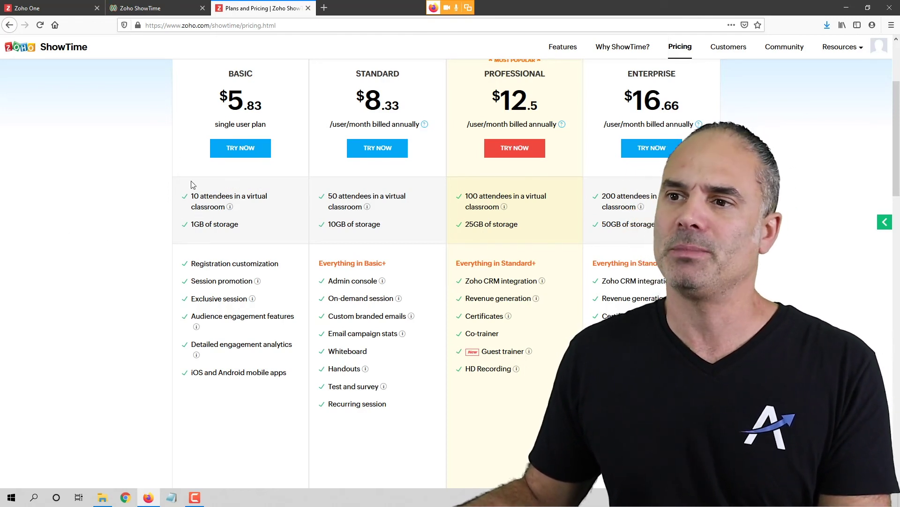
{"action": "mouse_move", "coordinate": [342, 206]}
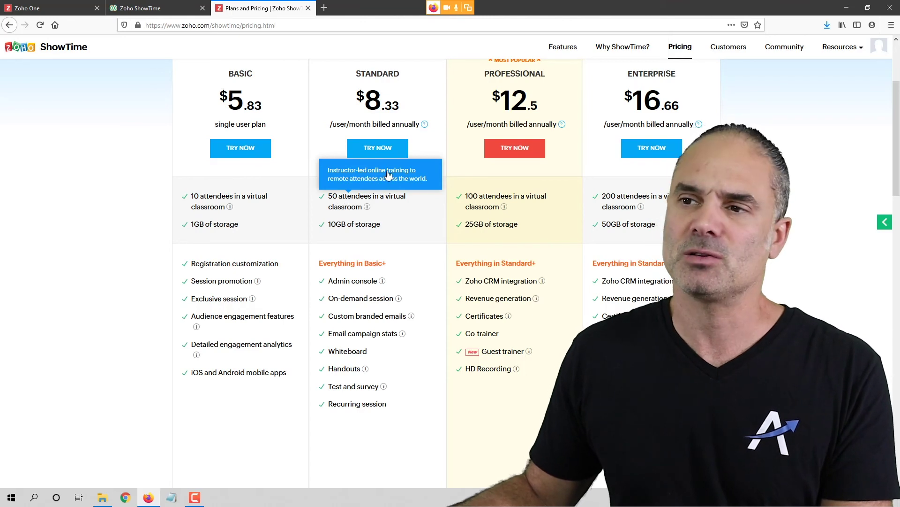
{"action": "mouse_move", "coordinate": [377, 189]}
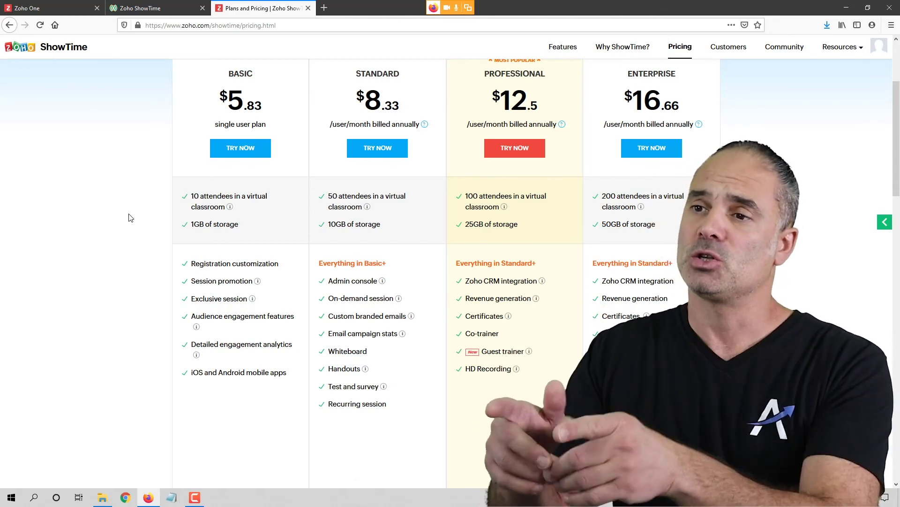
{"action": "mouse_move", "coordinate": [288, 206]}
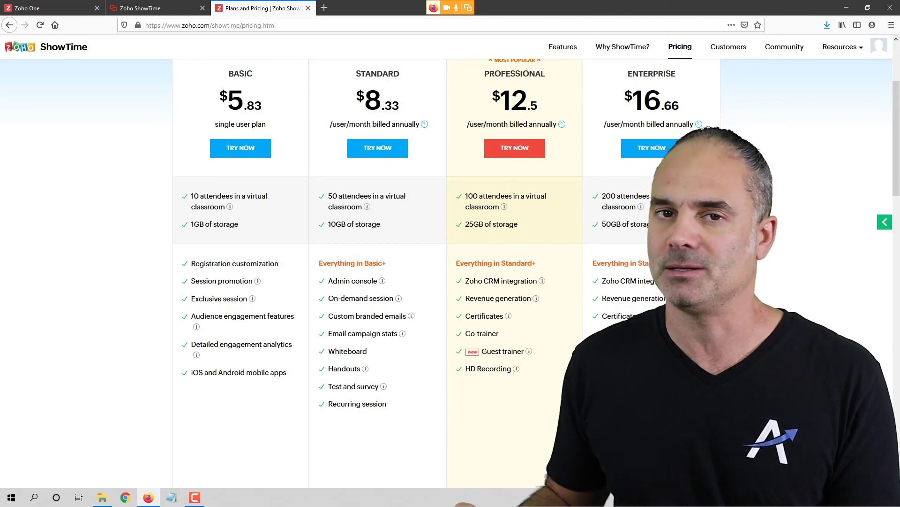
{"action": "mouse_move", "coordinate": [640, 206]}
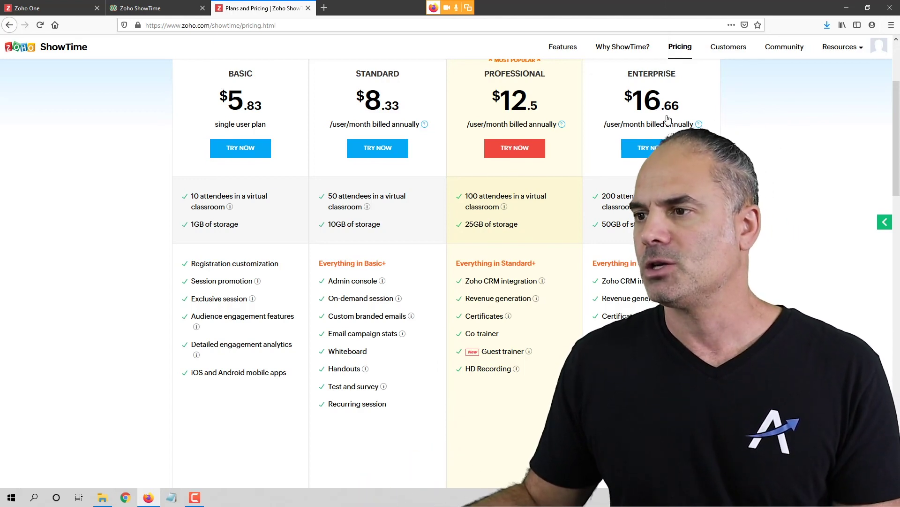